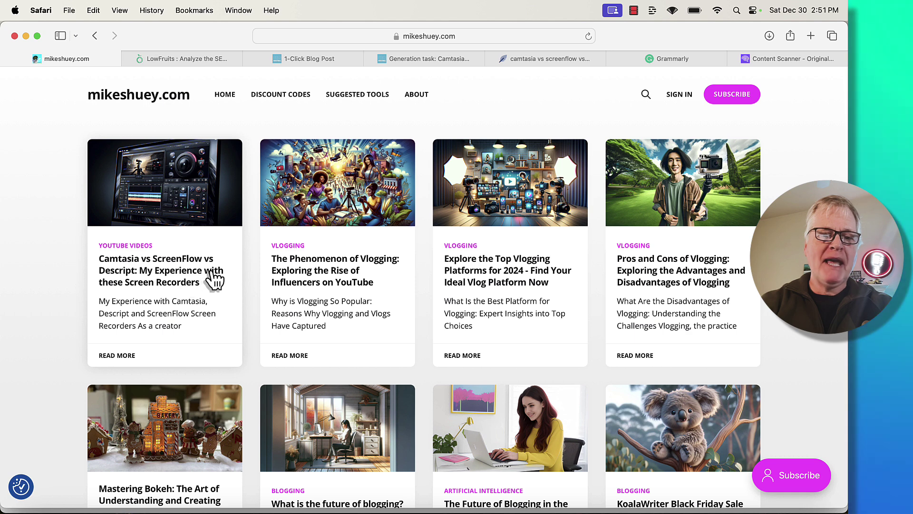
# - Open the Camtasia vs ScreenFlow vs Descript blog post, and view the LowFruits keyword research site
pyautogui.click(211, 272)
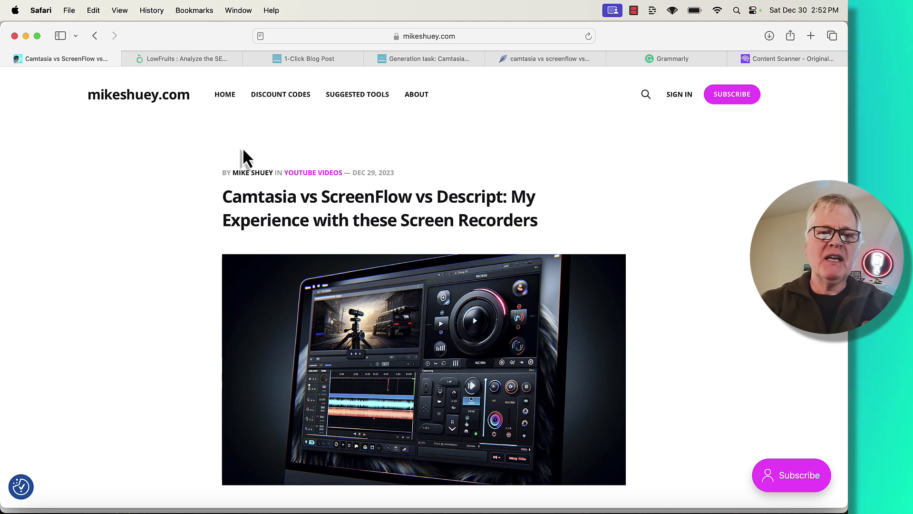
pyautogui.hotkey('ctrl', 'Tab')
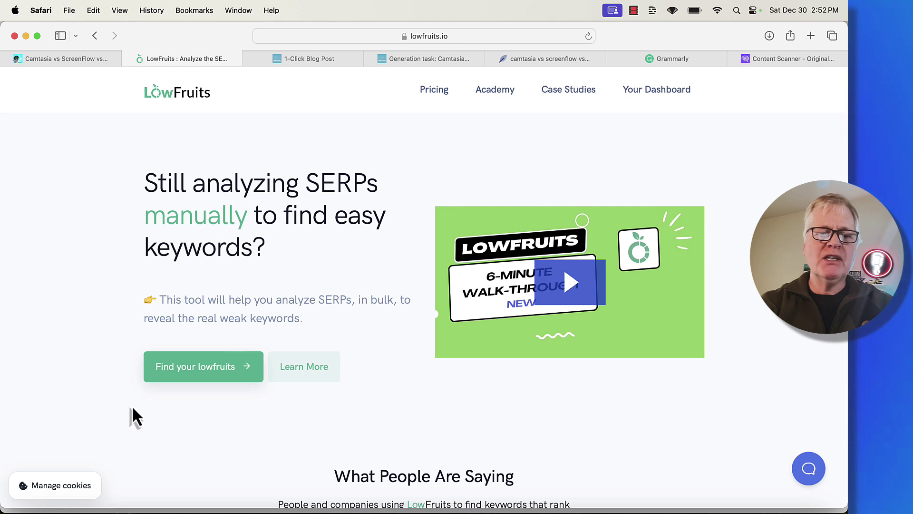
# - Switch to Google Chrome and search Google for "camtasia vs screenflow vs descript", staying signed out
pyautogui.click(119, 509)
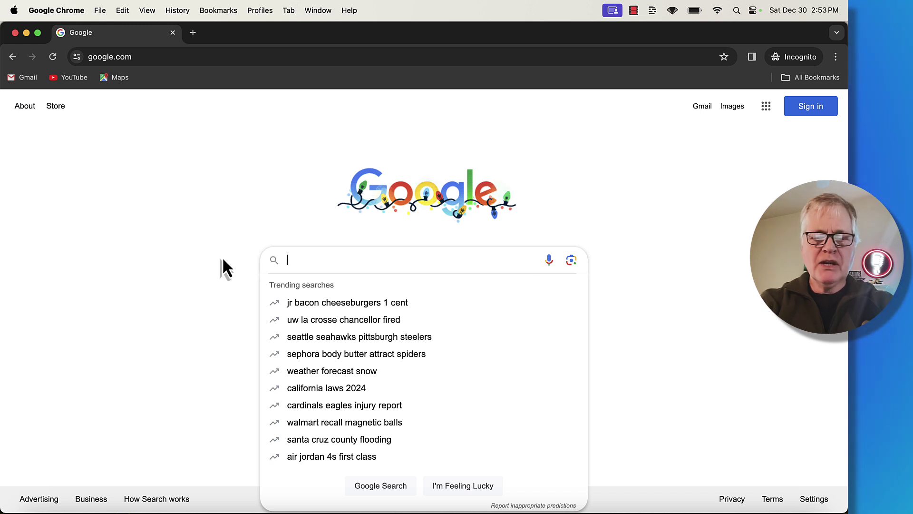
pyautogui.write('camtasia vs scr')
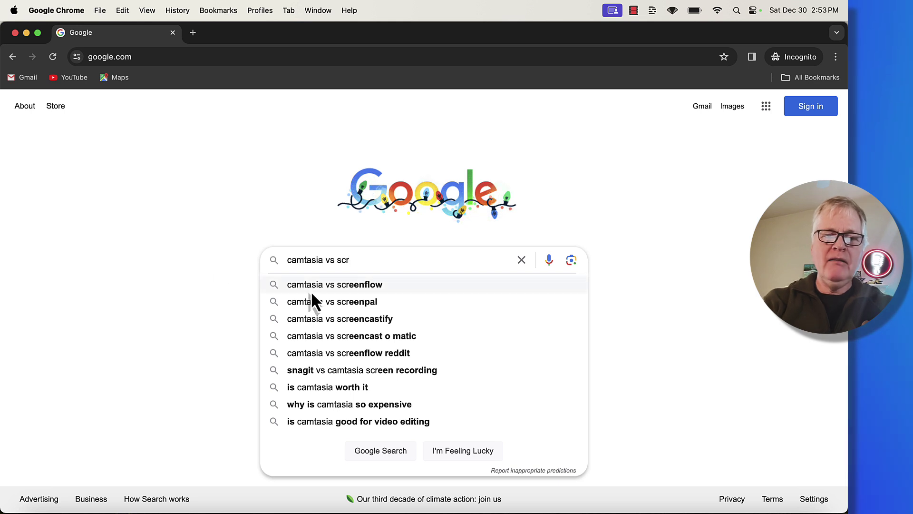
pyautogui.click(357, 286)
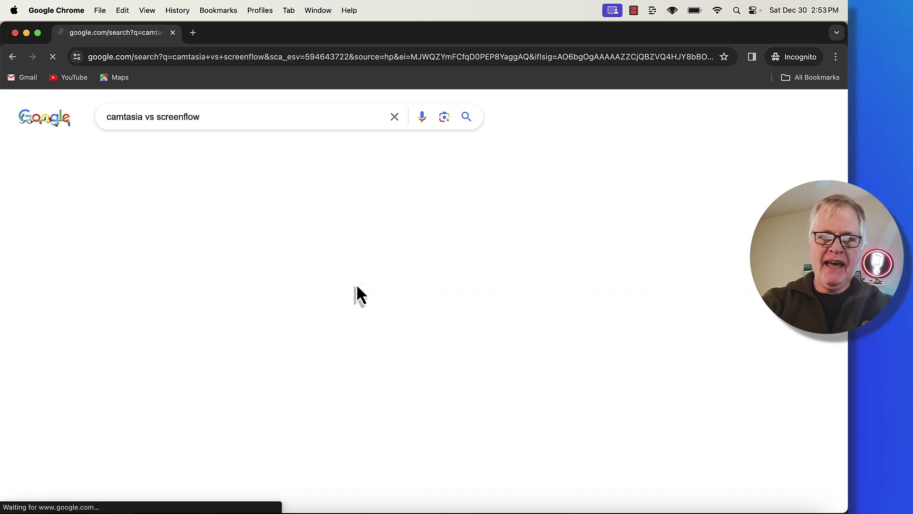
pyautogui.click(231, 117)
pyautogui.write('vs d')
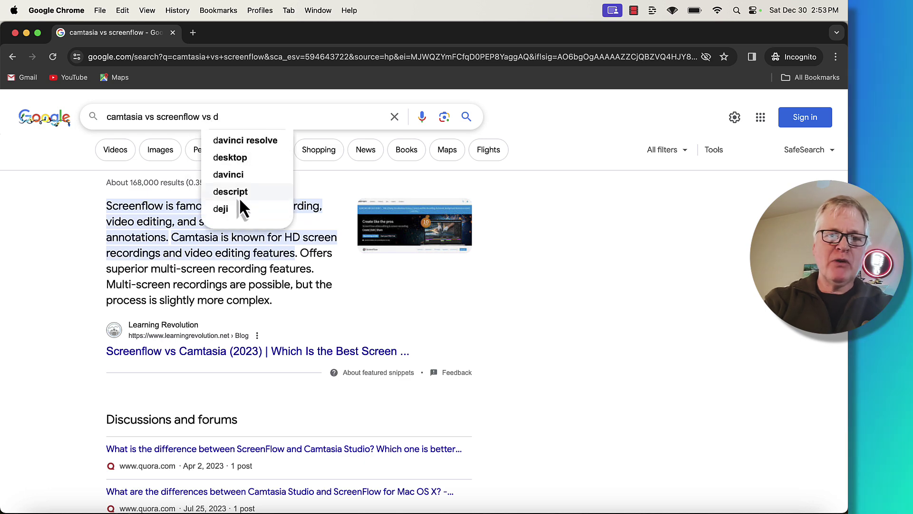
pyautogui.click(239, 196)
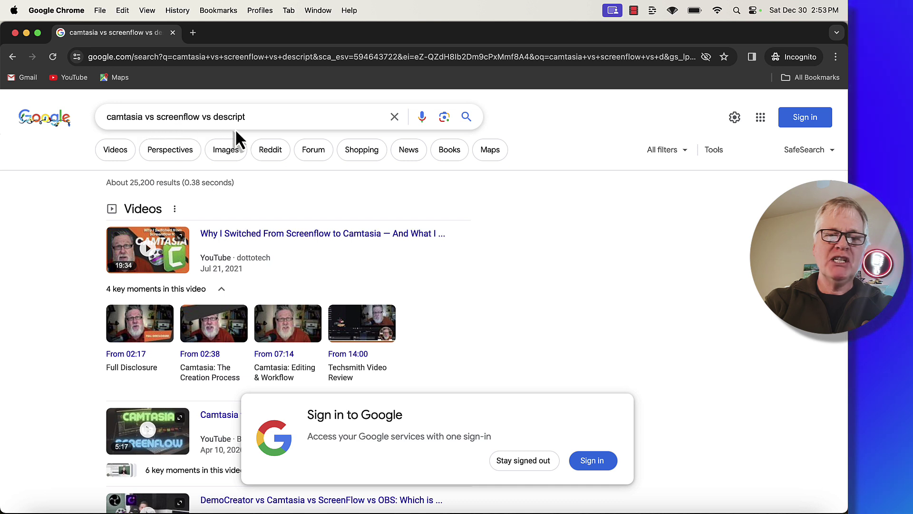
pyautogui.click(540, 462)
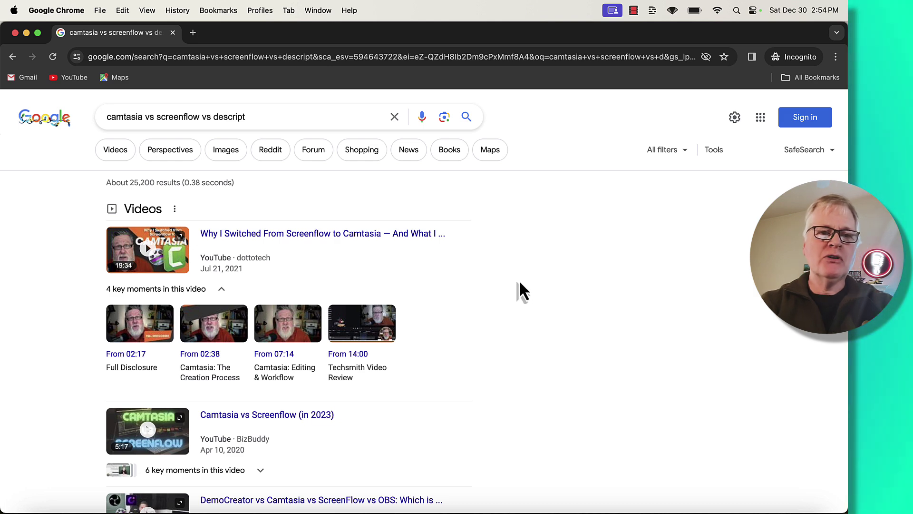
# - Examine the video results and related questions, and locate the blog's own article among the organic search results
pyautogui.scroll(-7, 518, 282)
pyautogui.scroll(-9, 519, 283)
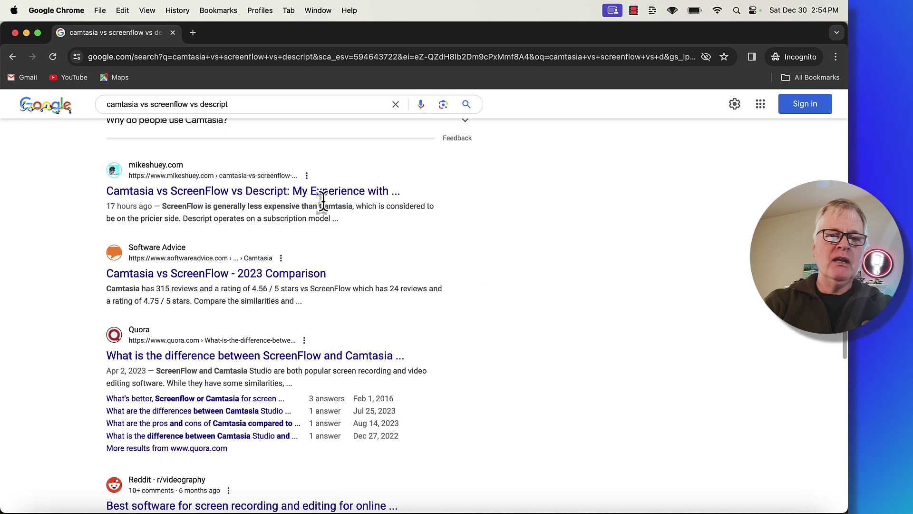
pyautogui.scroll(7, 435, 259)
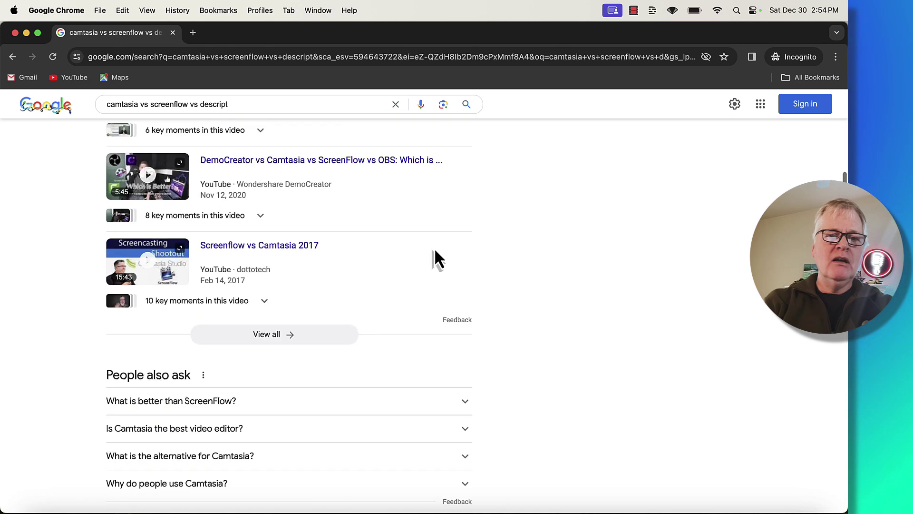
pyautogui.scroll(8, 434, 252)
pyautogui.scroll(-1, 434, 252)
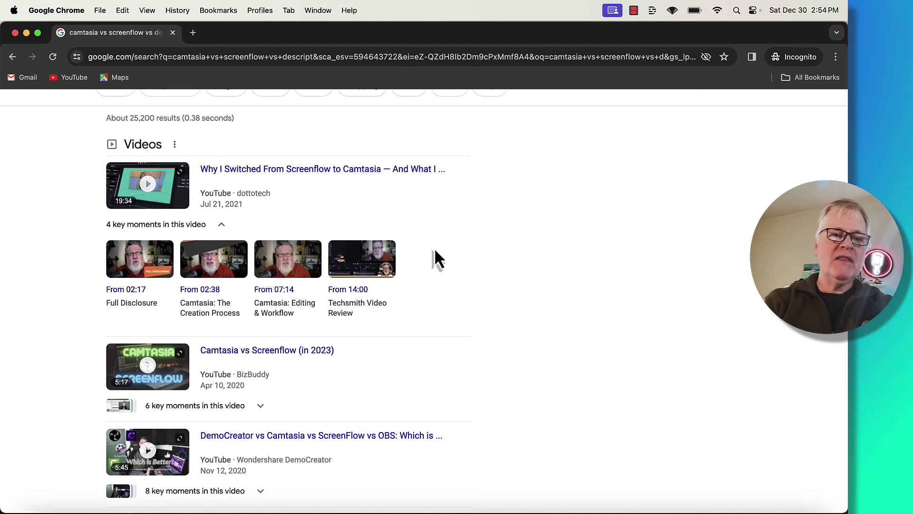
pyautogui.scroll(-3, 434, 251)
pyautogui.scroll(3, 435, 249)
pyautogui.scroll(-2, 435, 251)
pyautogui.scroll(-6, 435, 251)
pyautogui.scroll(-7, 435, 251)
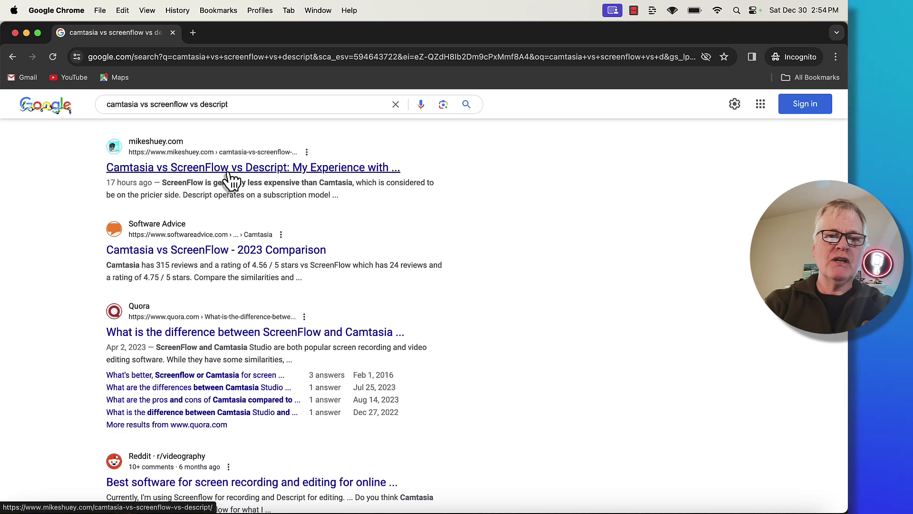
# - Look through the competing comparison pages, sponsored result and related searches listed below the blog's own article
pyautogui.scroll(-3, 570, 265)
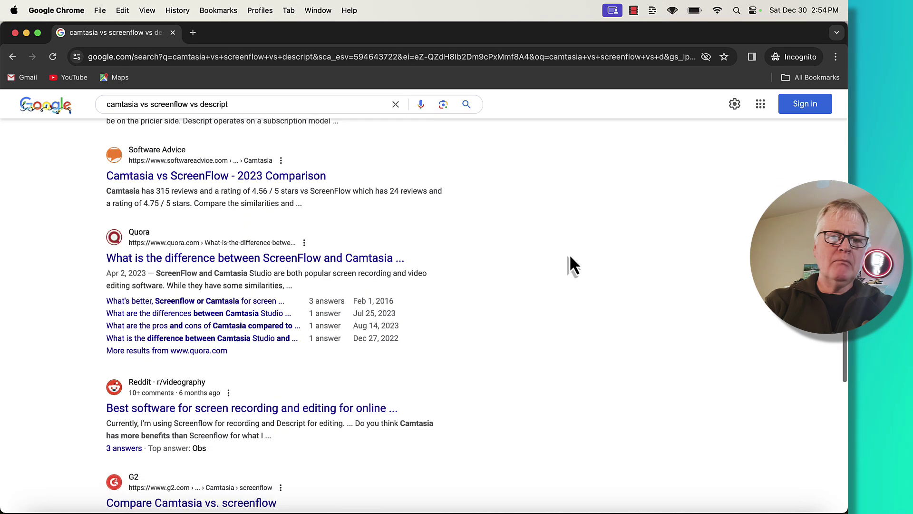
pyautogui.scroll(-8, 571, 257)
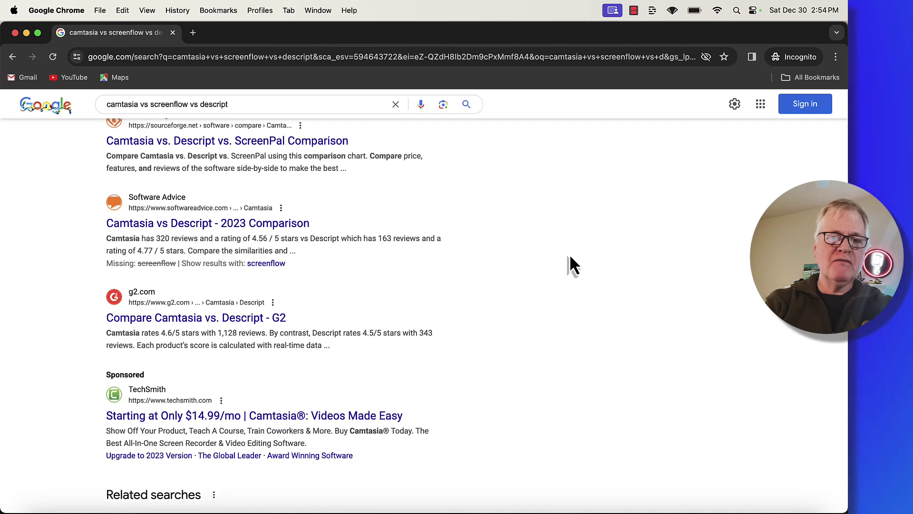
pyautogui.scroll(2, 569, 257)
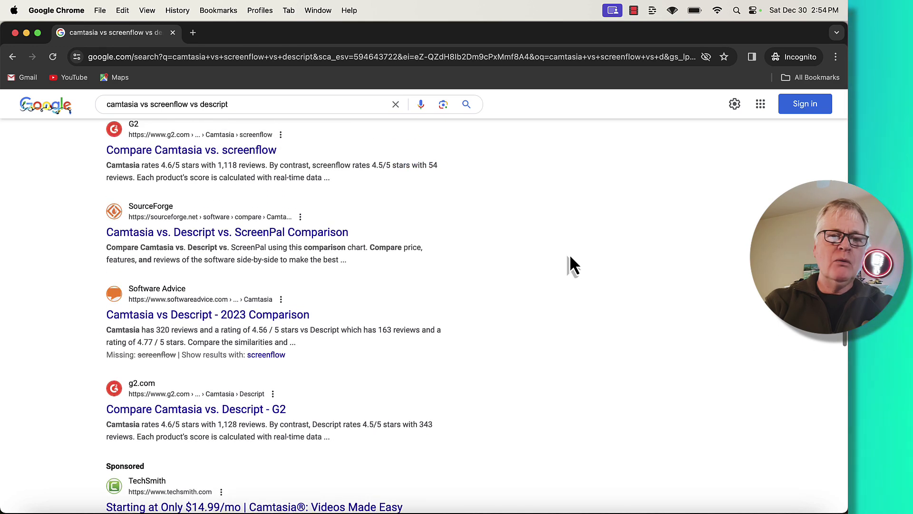
pyautogui.scroll(2, 570, 258)
pyautogui.scroll(-3, 571, 258)
pyautogui.scroll(-15, 570, 258)
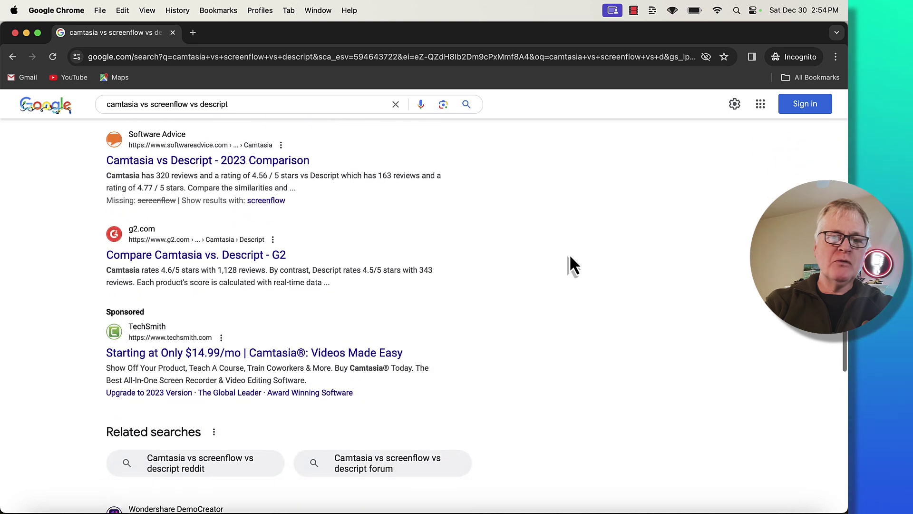
pyautogui.scroll(5, 570, 257)
pyautogui.scroll(-15, 569, 257)
pyautogui.scroll(1, 571, 258)
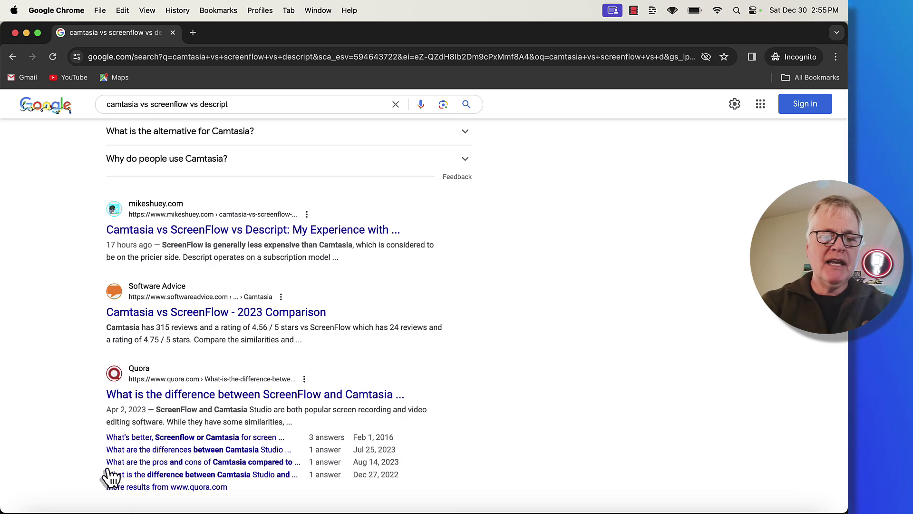
# - Switch back to Safari and review SEOWriting.AI's 1-Click Blog Post form, covering its keyword, core, media, SEO and structure settings
pyautogui.click(87, 511)
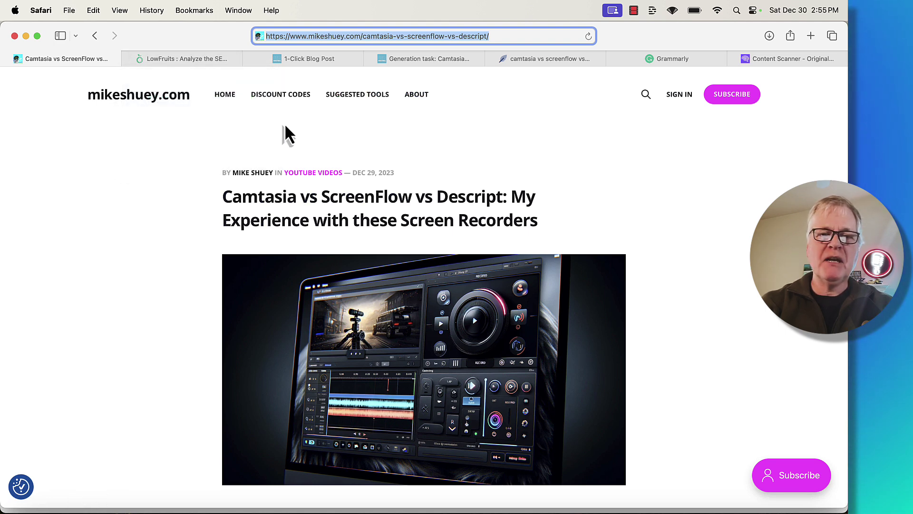
pyautogui.click(324, 61)
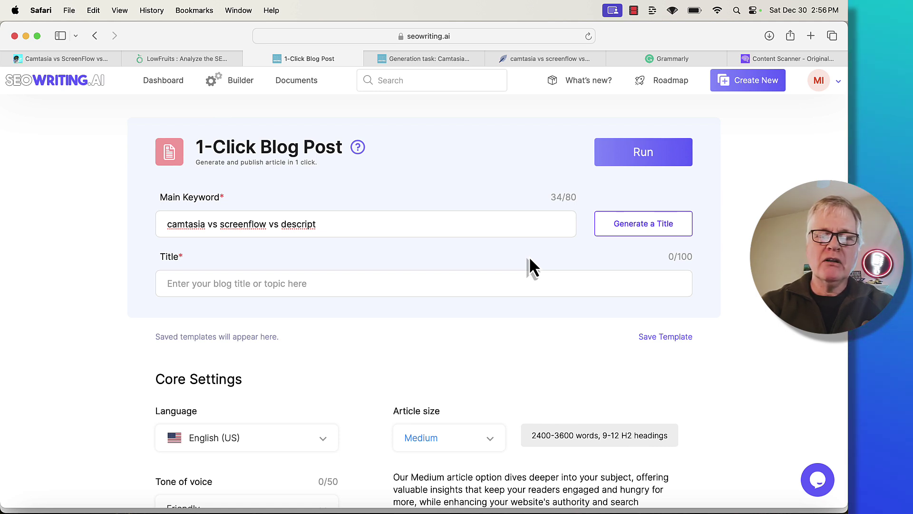
pyautogui.scroll(-1, 495, 228)
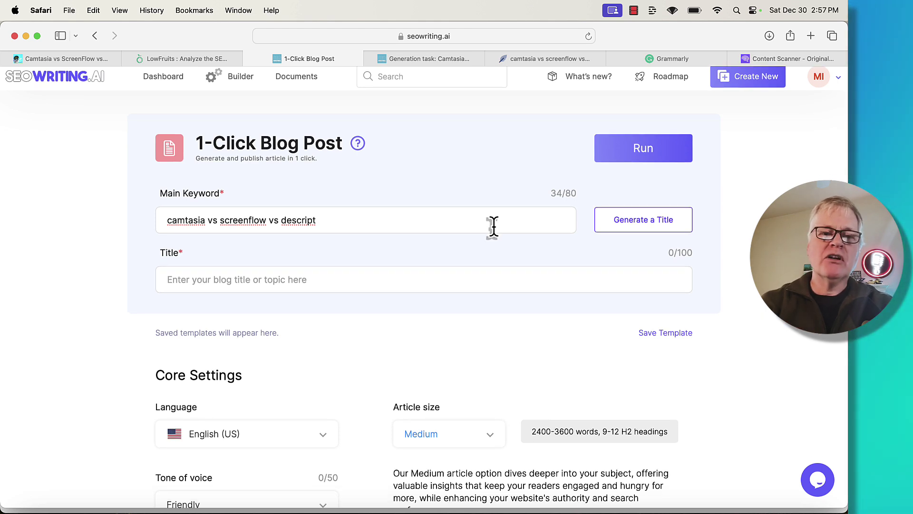
pyautogui.scroll(-3, 493, 226)
pyautogui.scroll(3, 493, 226)
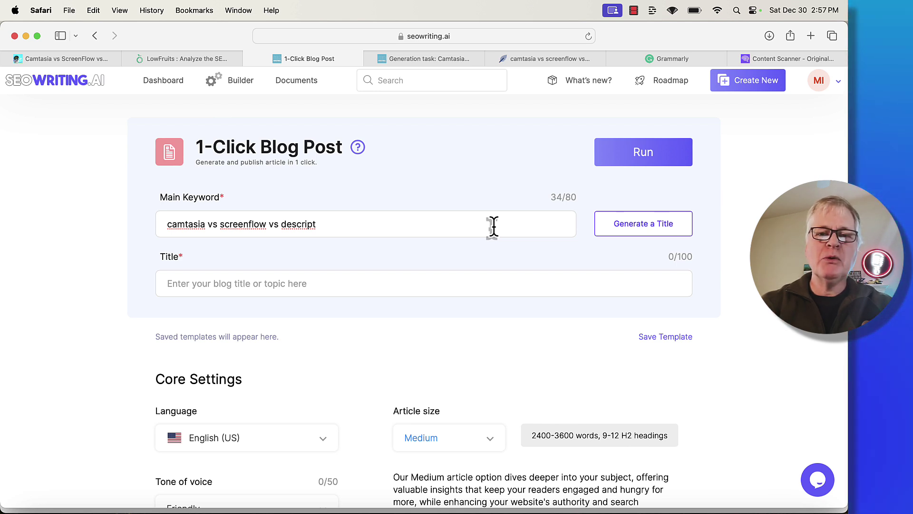
pyautogui.scroll(-1, 493, 227)
pyautogui.scroll(-5, 493, 227)
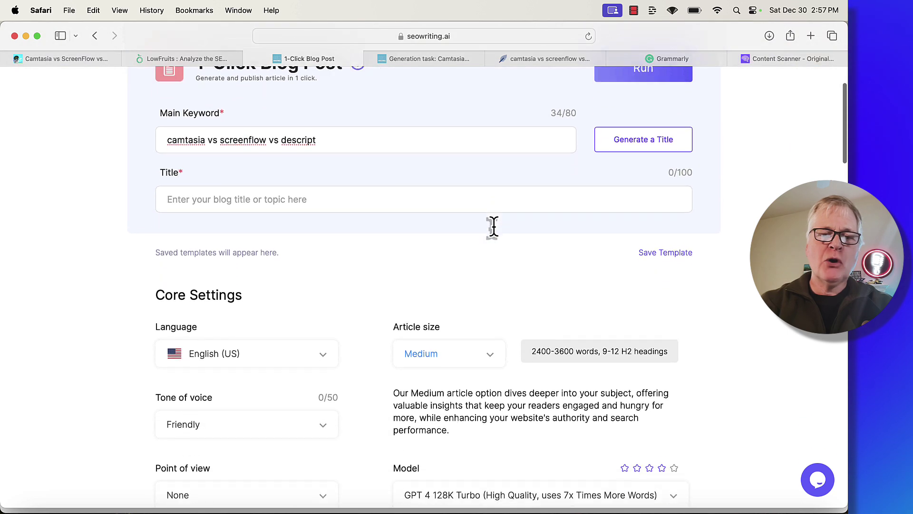
pyautogui.scroll(-2, 494, 228)
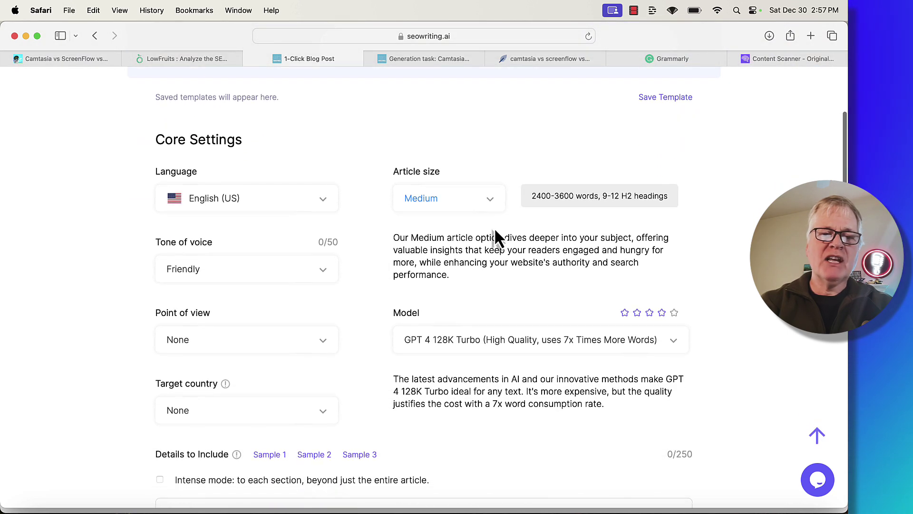
pyautogui.scroll(-6, 494, 228)
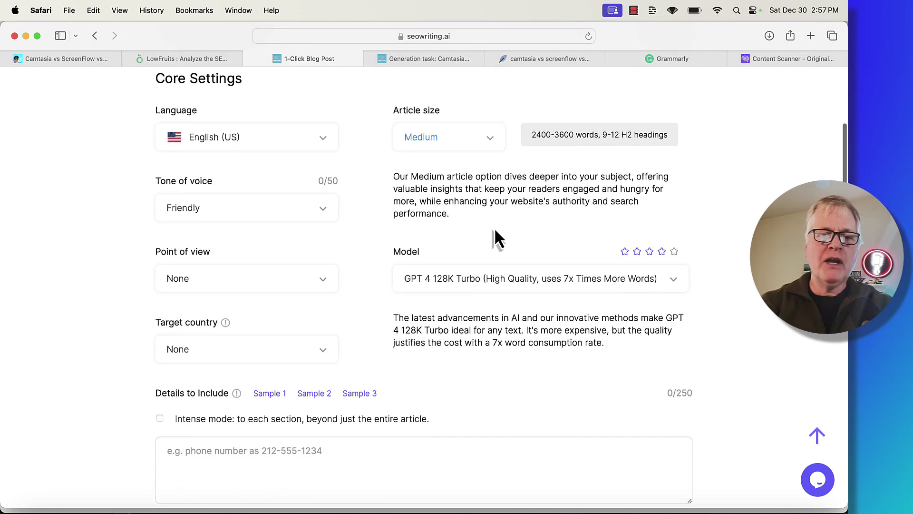
pyautogui.scroll(-7, 494, 227)
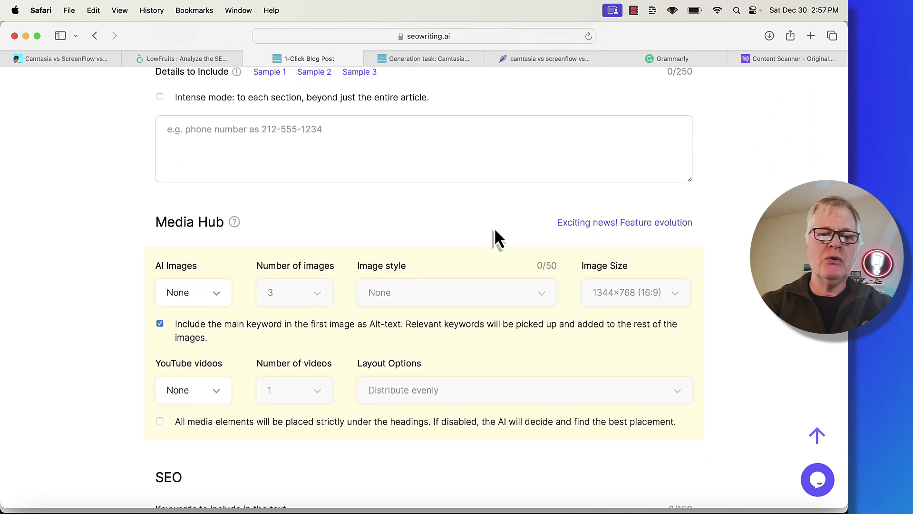
pyautogui.scroll(-2, 494, 237)
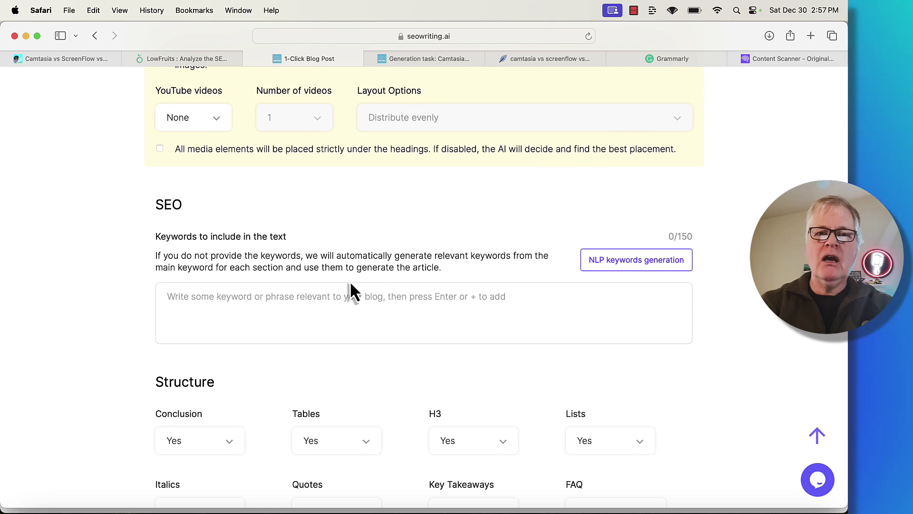
# - Review the suggested content terms in NeuronWriter and open the options for copying all visible terms to the clipboard
pyautogui.press('super+5')
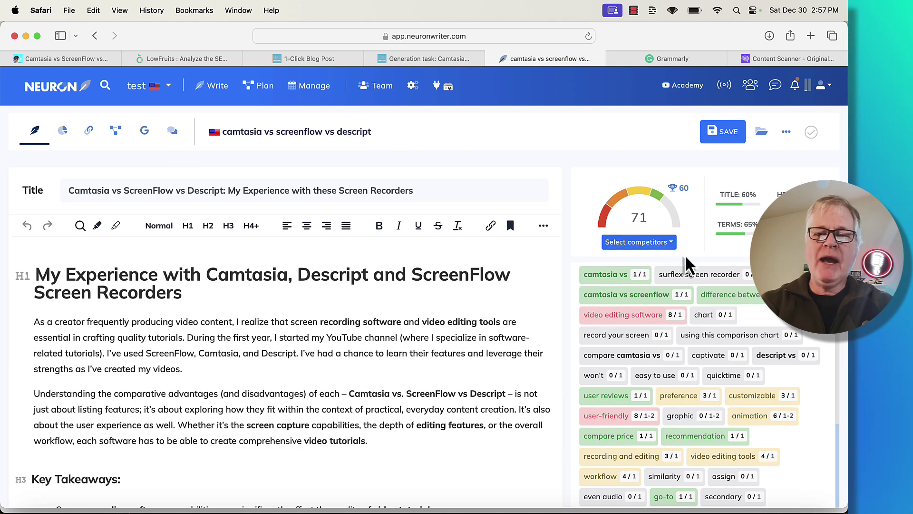
pyautogui.scroll(-4, 761, 360)
pyautogui.scroll(-5, 763, 359)
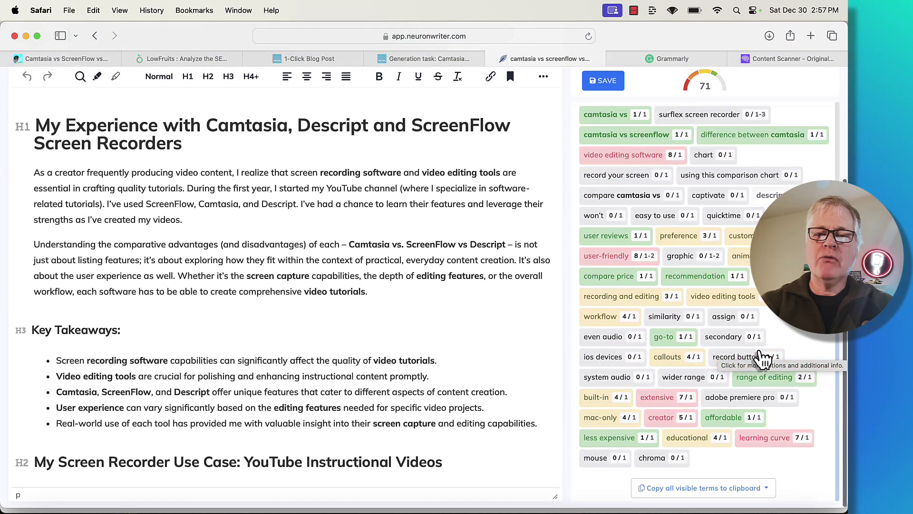
pyautogui.click(708, 498)
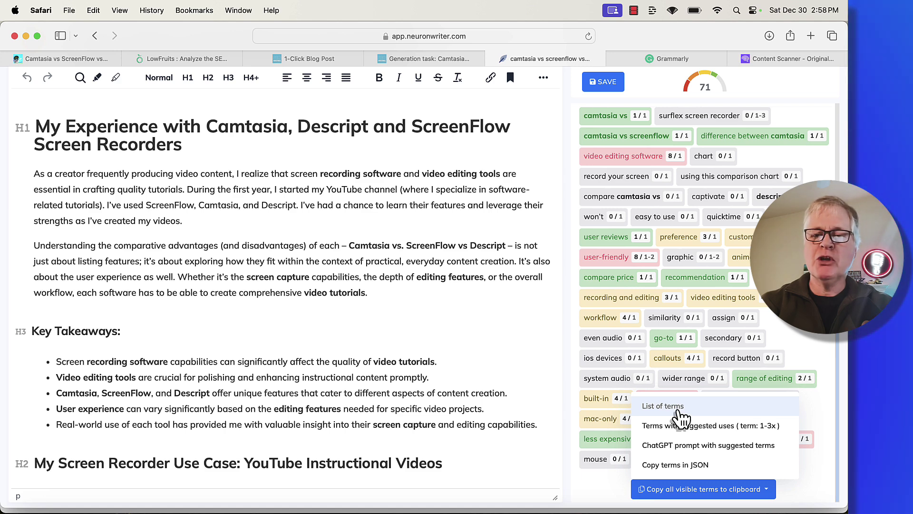
# - Return to the 1-Click Blog Post form and enable the Outline editor
pyautogui.click(326, 57)
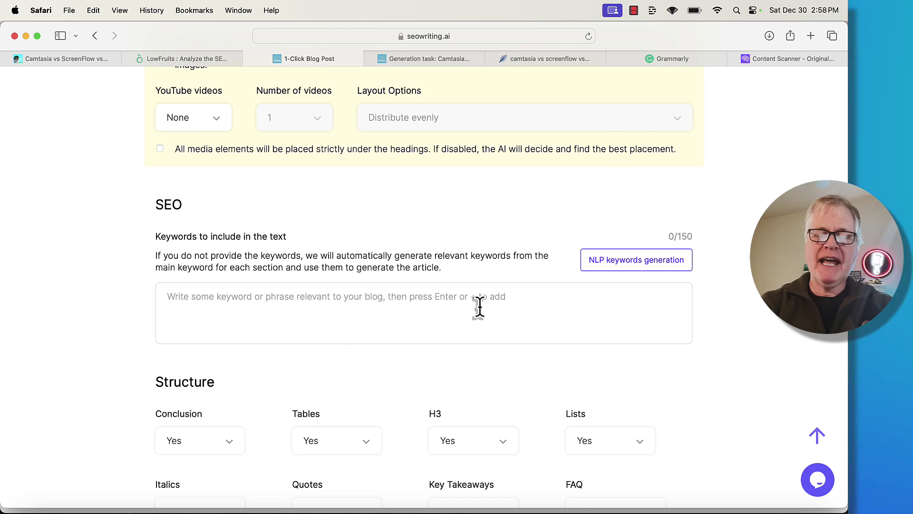
pyautogui.scroll(-10, 208, 280)
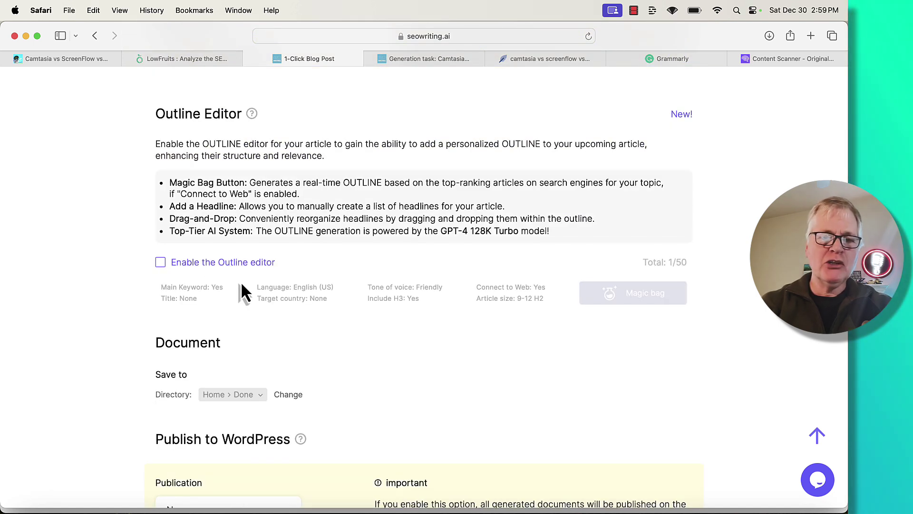
pyautogui.click(160, 262)
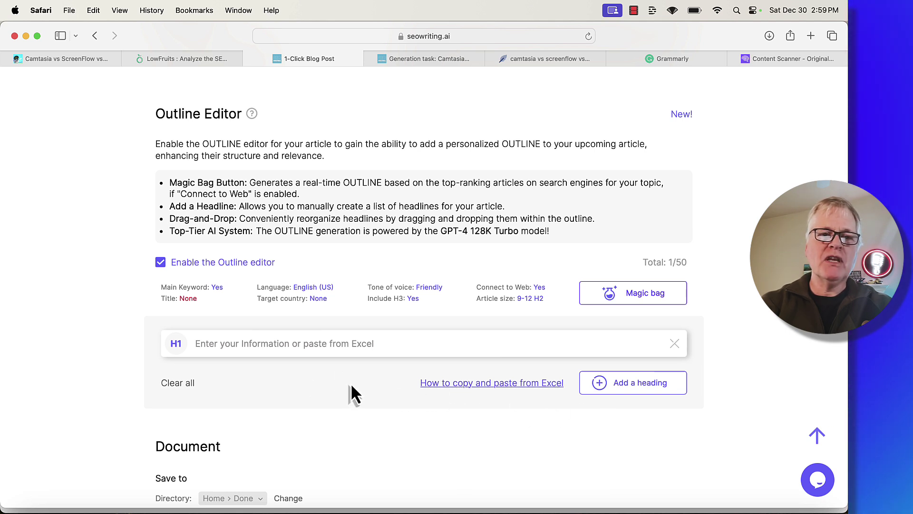
# - Open the published comparison article on the blog and read its introduction, key takeaways, use case and ScreenFlow sections
pyautogui.click(103, 61)
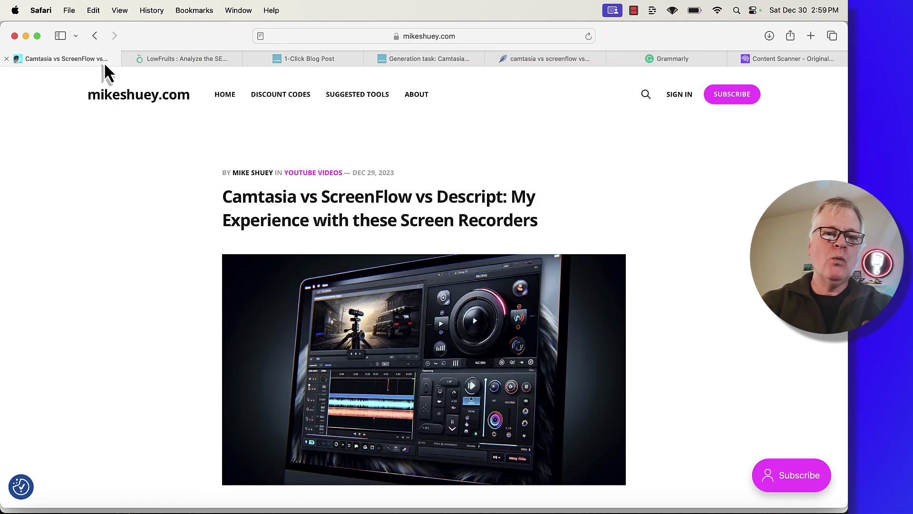
pyautogui.scroll(-5, 599, 303)
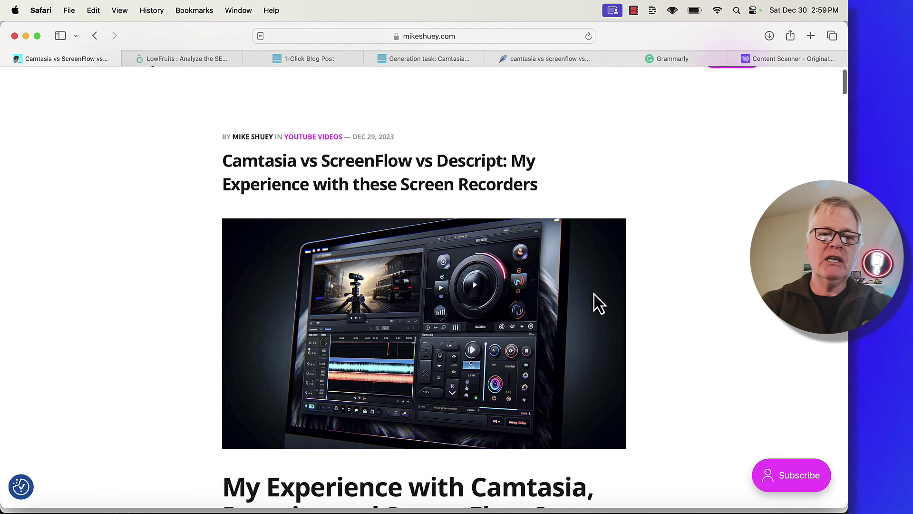
pyautogui.scroll(-9, 598, 303)
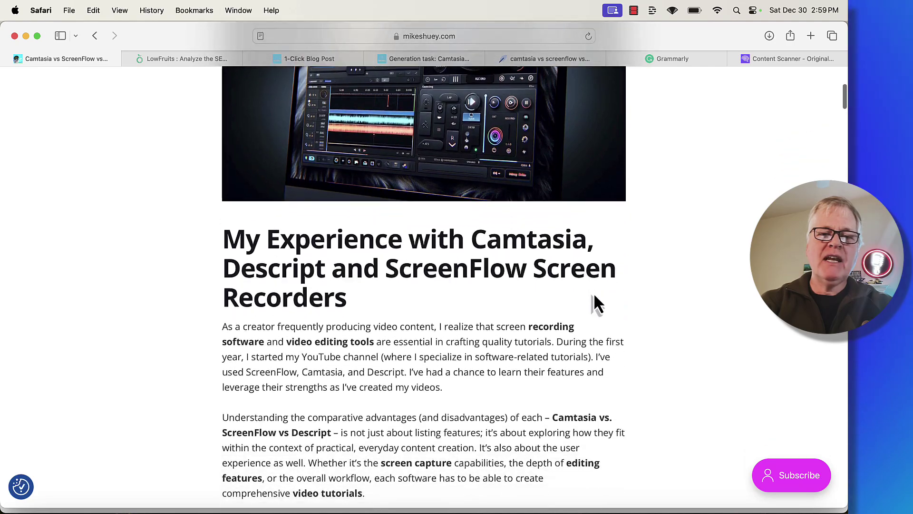
pyautogui.scroll(-10, 593, 300)
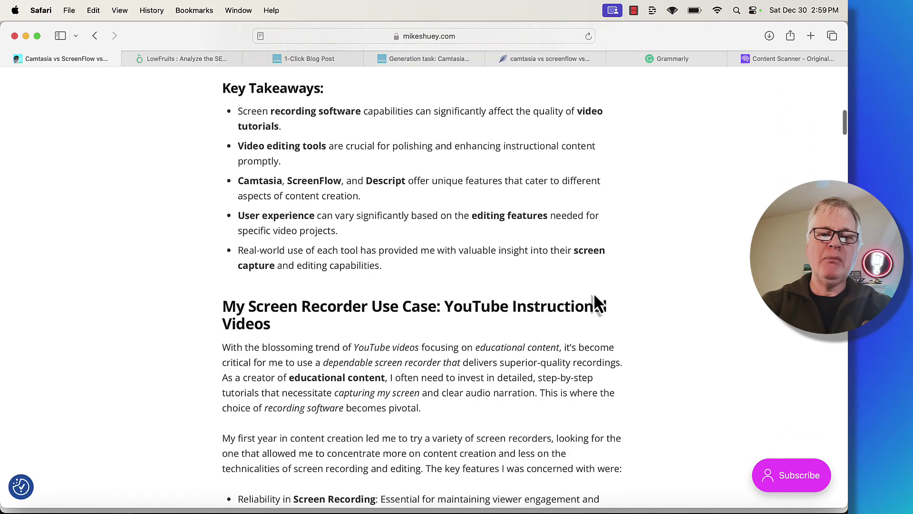
pyautogui.scroll(-8, 594, 303)
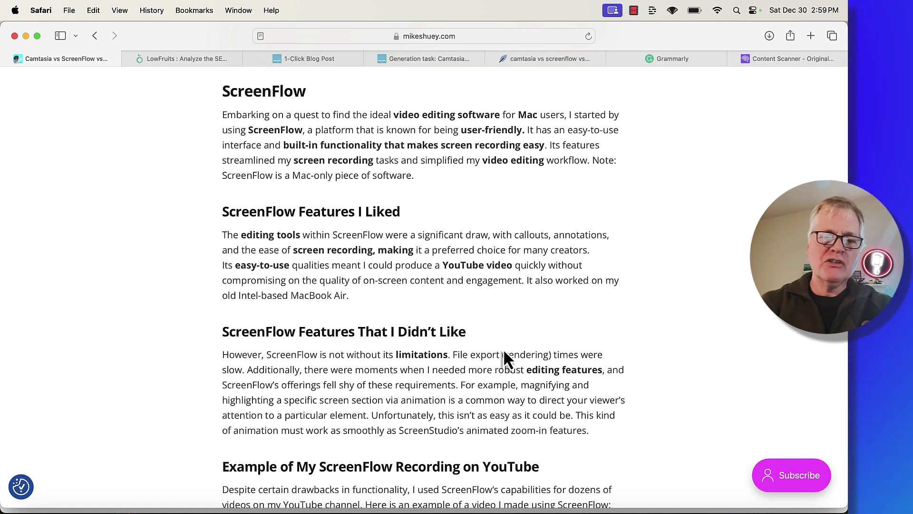
pyautogui.scroll(-5, 520, 357)
pyautogui.scroll(-9, 525, 366)
pyautogui.scroll(-11, 522, 362)
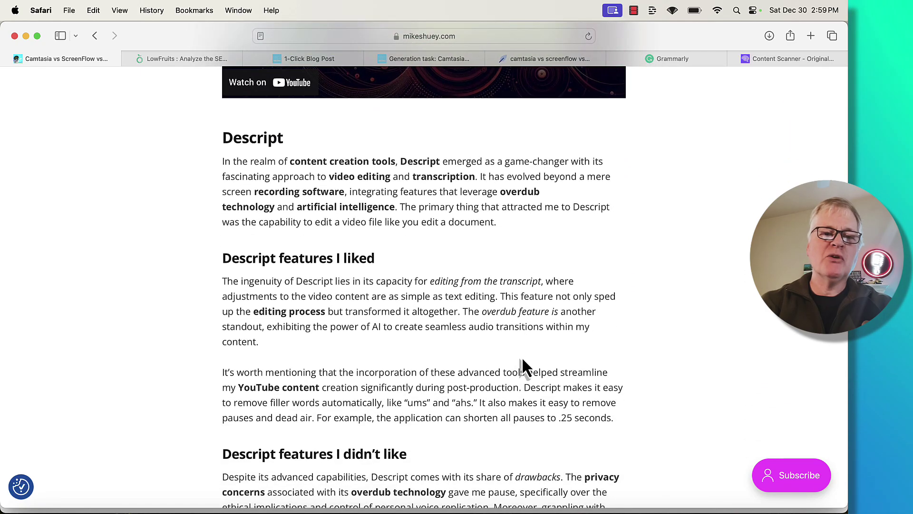
# - Read the published article's Descript drawbacks, Camtasia deep dive, and rationale for choosing Camtasia with its feature table
pyautogui.scroll(-5, 582, 371)
pyautogui.scroll(-10, 581, 364)
pyautogui.scroll(-3, 581, 364)
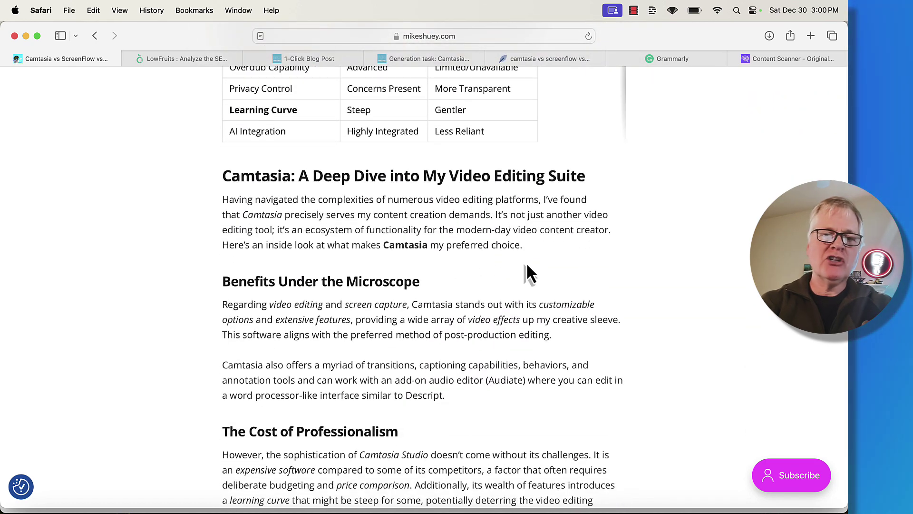
pyautogui.scroll(-1, 527, 269)
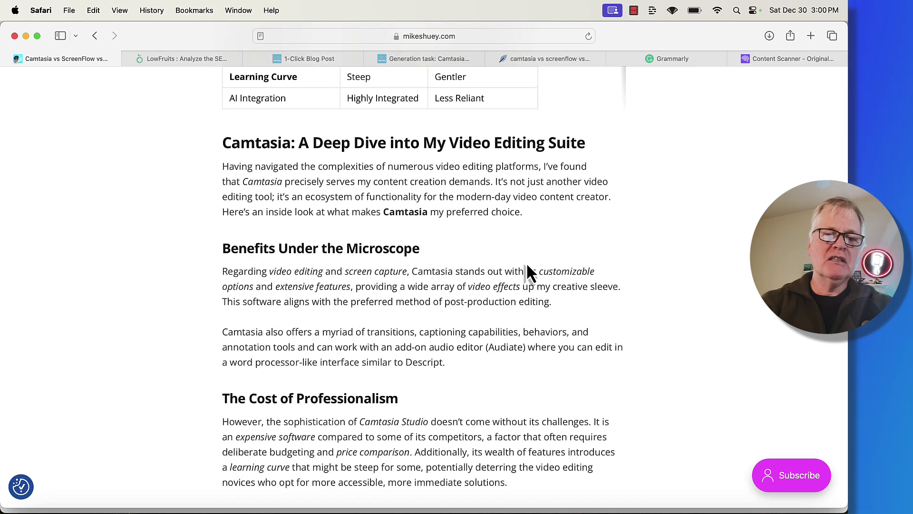
pyautogui.scroll(-2, 527, 266)
pyautogui.scroll(-2, 525, 261)
pyautogui.scroll(-4, 526, 261)
pyautogui.scroll(-15, 526, 258)
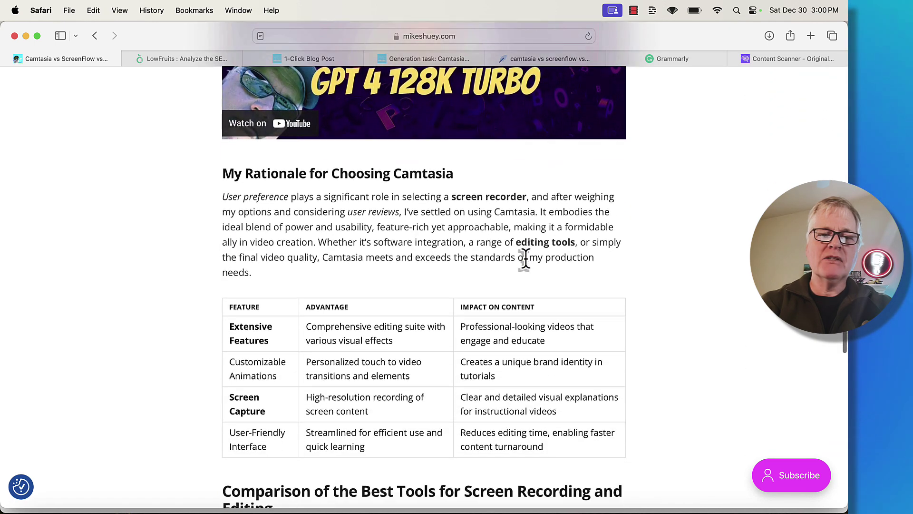
pyautogui.scroll(-2, 526, 259)
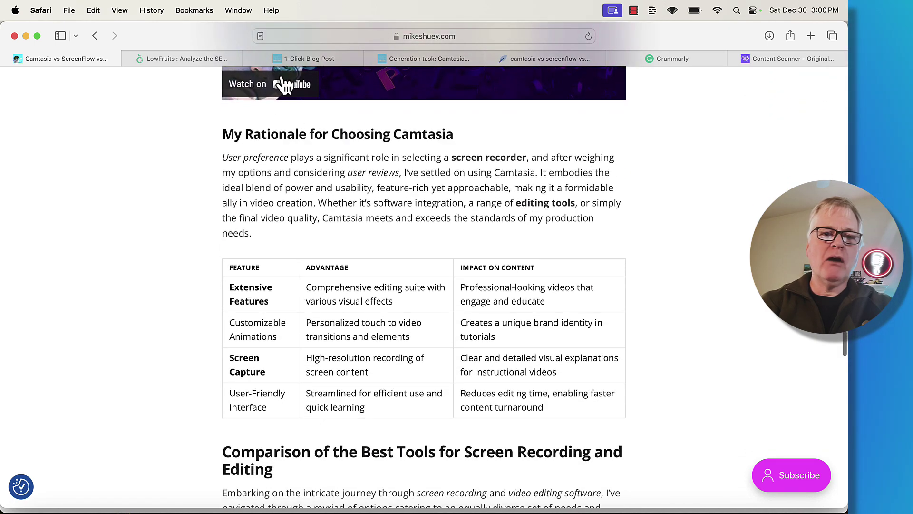
# - Return to the 1-Click Blog Post form and check its Connect to Web, Document, Publish to WordPress and OpenAI API key settings
pyautogui.click(306, 59)
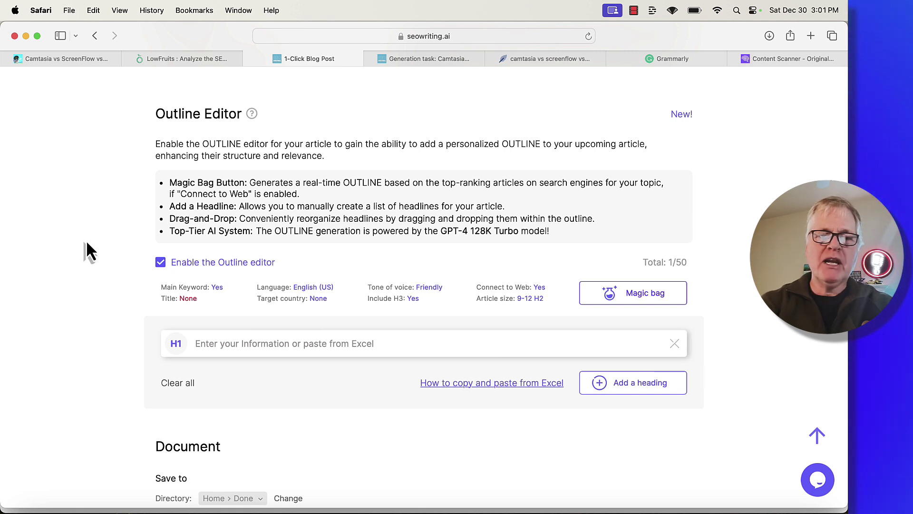
pyautogui.scroll(-7, 86, 239)
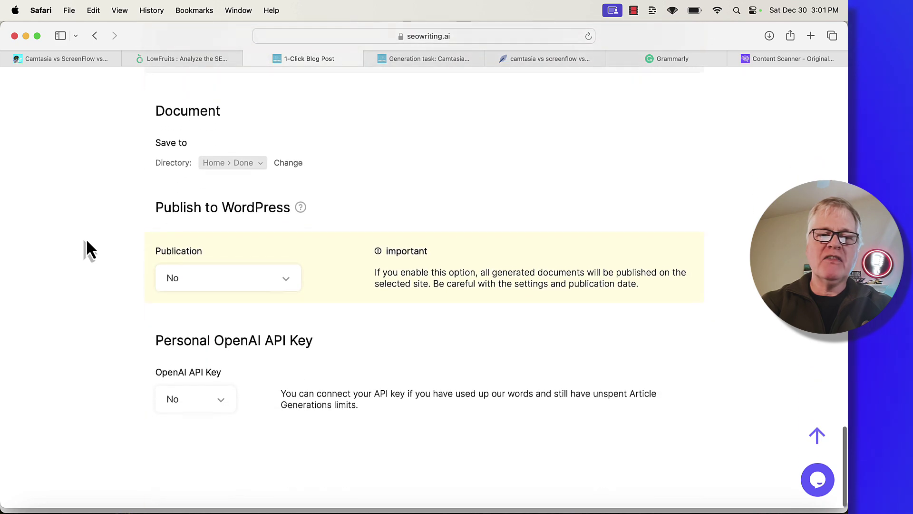
pyautogui.scroll(8, 87, 239)
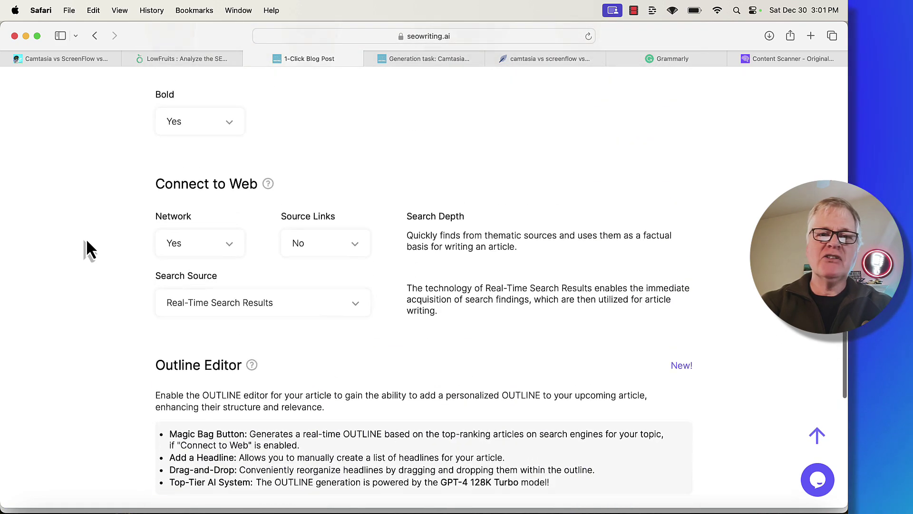
# - Open the generated article in SEOWriting.AI and review its heading, introduction and key takeaways
pyautogui.click(401, 59)
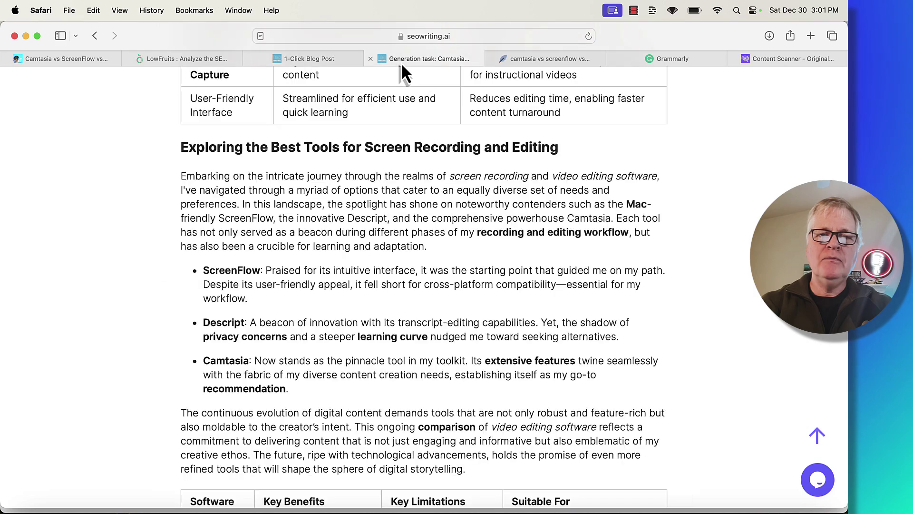
pyautogui.scroll(20, 424, 228)
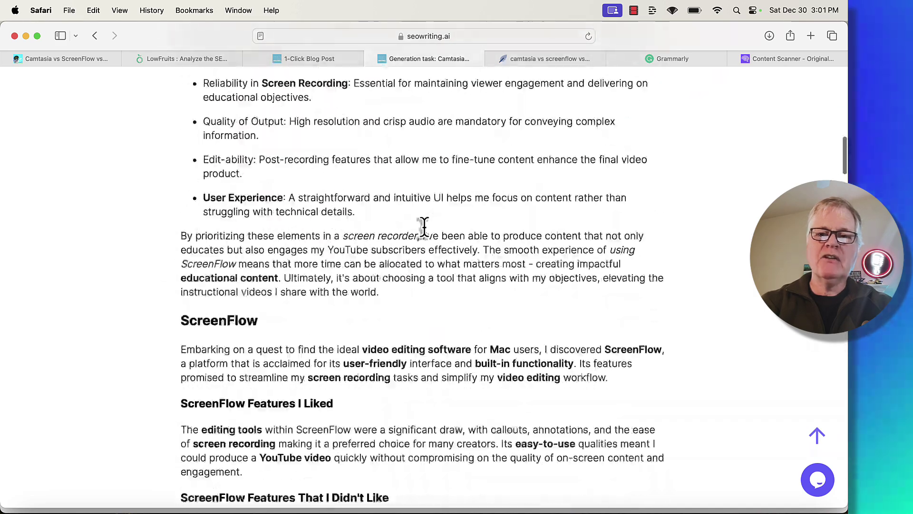
pyautogui.scroll(-3, 447, 328)
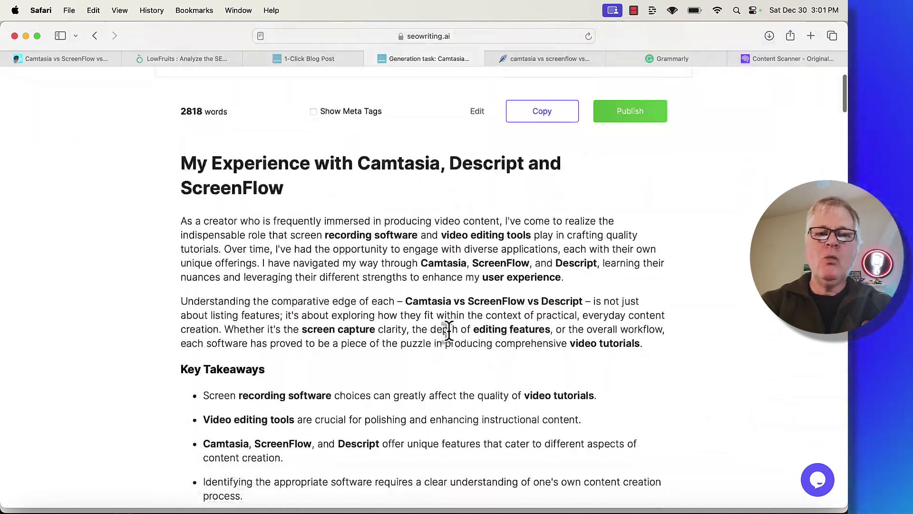
pyautogui.scroll(-1, 449, 332)
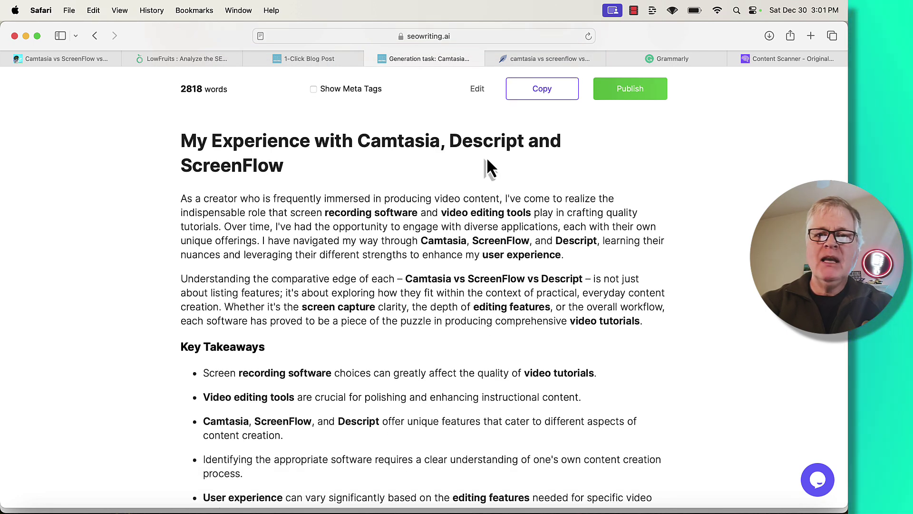
# - Switch to the article in NeuronWriter and examine its edited text, content score and suggested terms
pyautogui.hotkey('ctrl', 'Tab')
pyautogui.scroll(2, 344, 286)
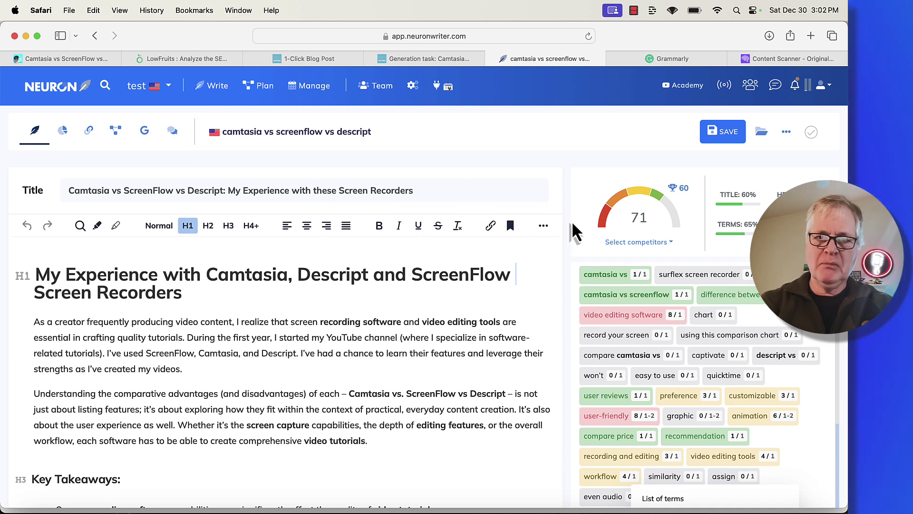
pyautogui.scroll(-3, 445, 279)
pyautogui.scroll(-9, 446, 280)
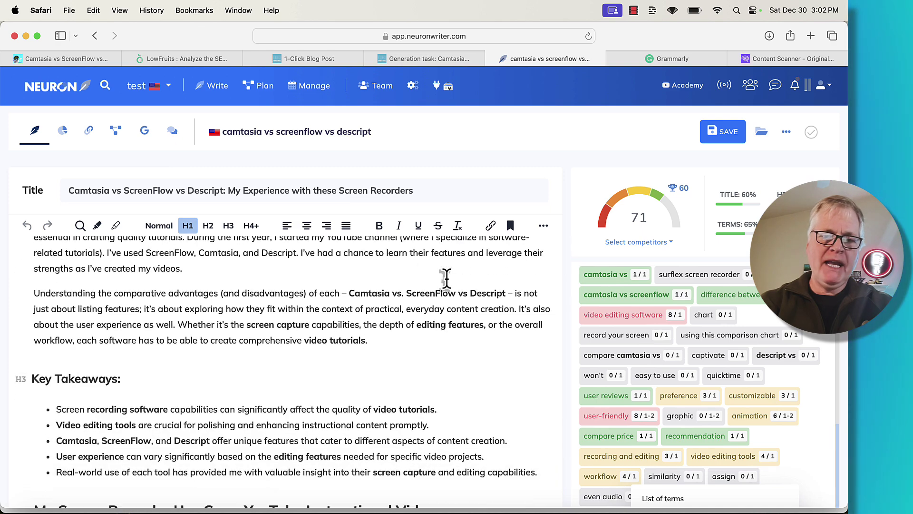
pyautogui.scroll(-2, 446, 278)
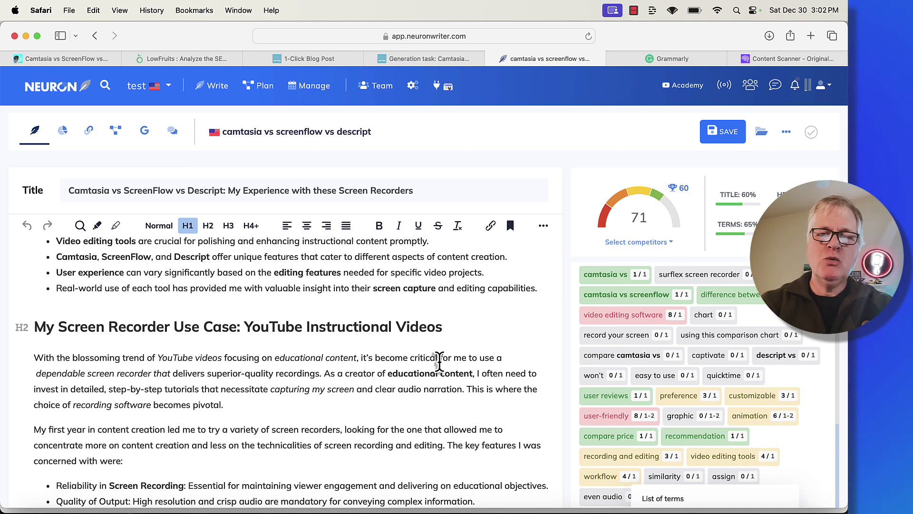
pyautogui.scroll(5, 438, 362)
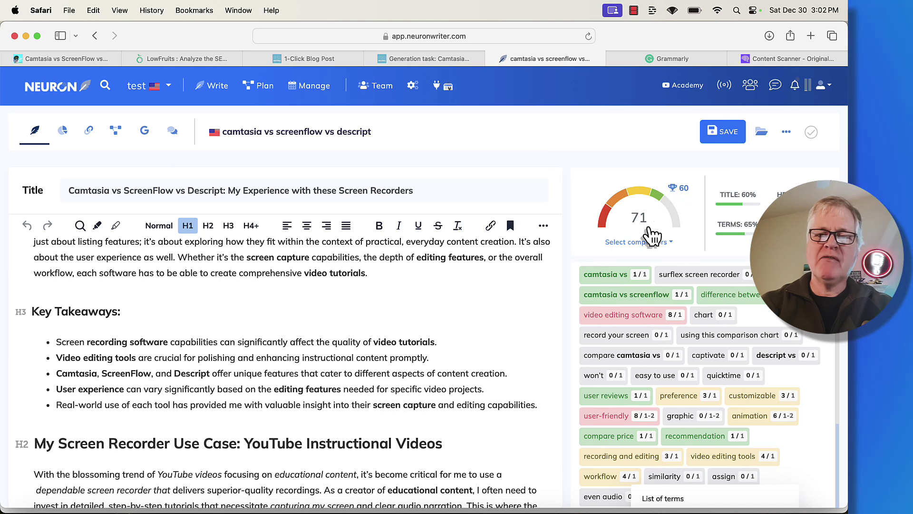
pyautogui.moveTo(689, 191)
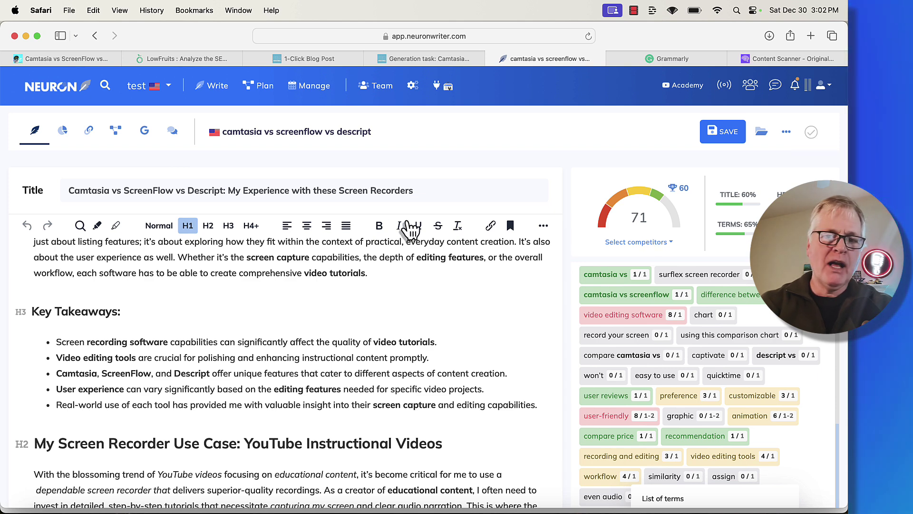
# - Reread the H1 heading and the two introductory paragraphs of the edited article in NeuronWriter
pyautogui.scroll(5, 333, 299)
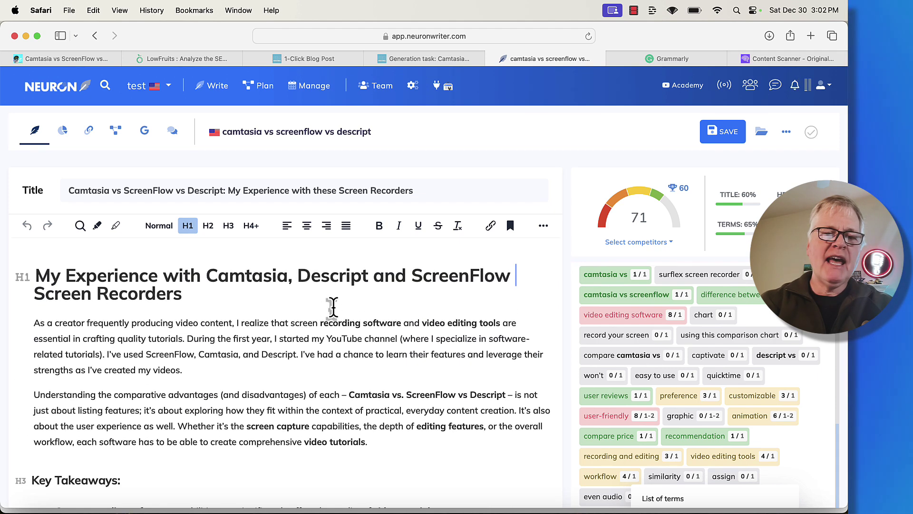
pyautogui.scroll(-2, 333, 307)
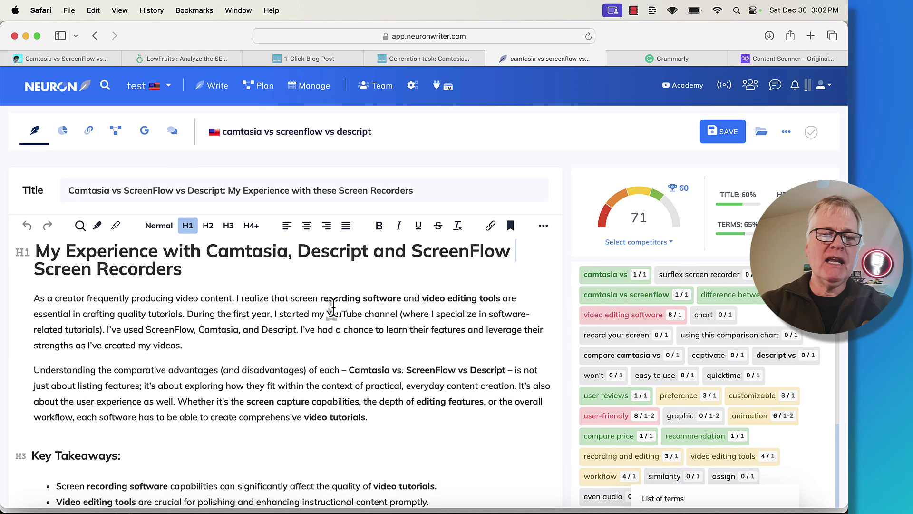
pyautogui.scroll(1, 332, 307)
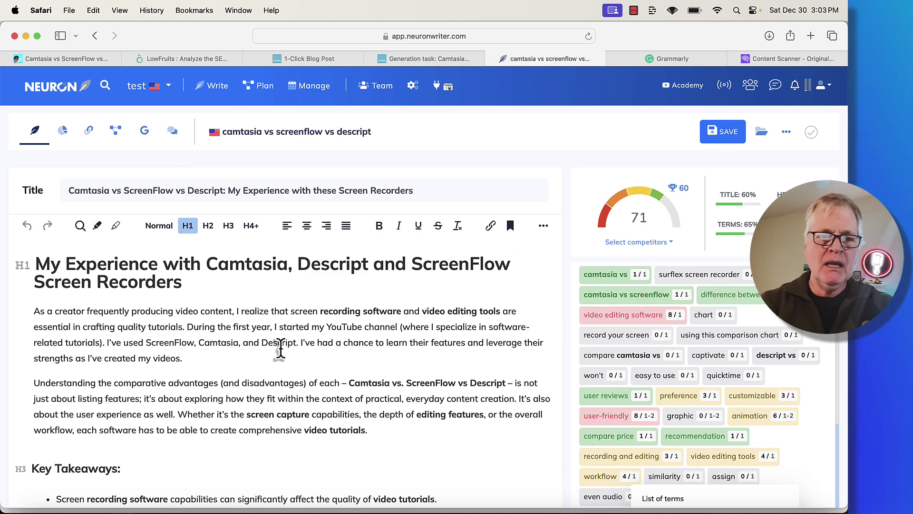
pyautogui.scroll(-1, 242, 360)
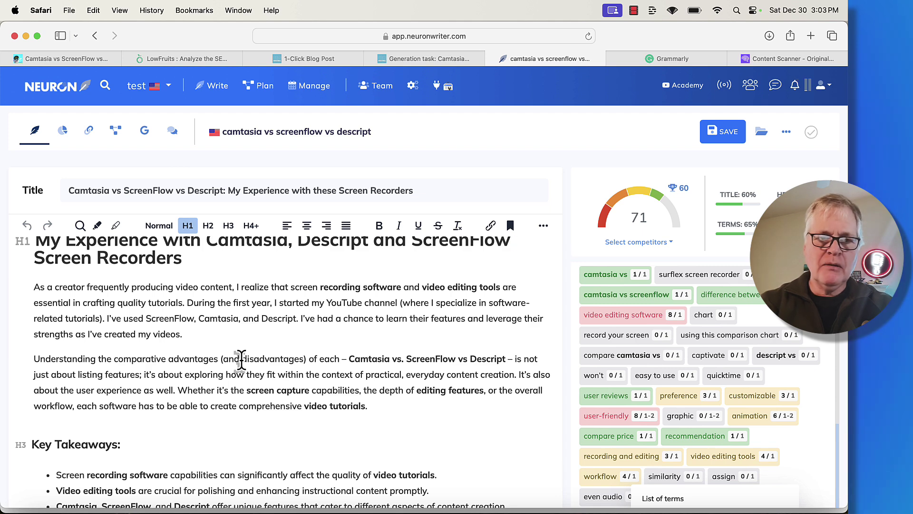
pyautogui.scroll(2, 306, 301)
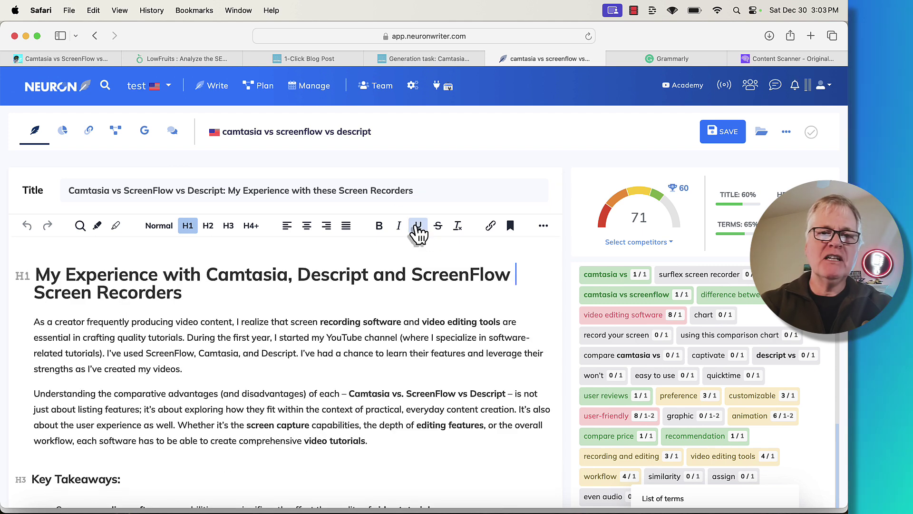
# - Go back to SEOWriting.AI's generated article and compare its original introduction, key takeaways and use case wording with the edited version
pyautogui.click(432, 60)
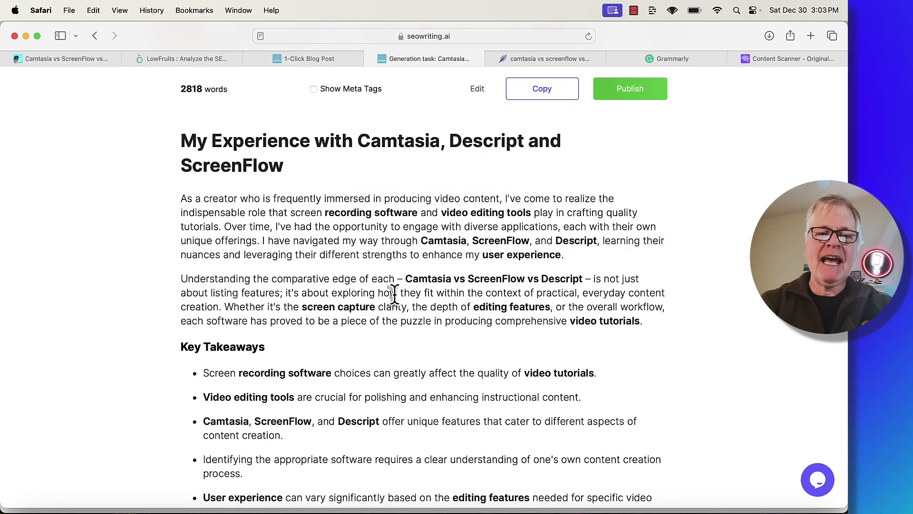
pyautogui.scroll(-2, 395, 295)
pyautogui.scroll(-8, 394, 295)
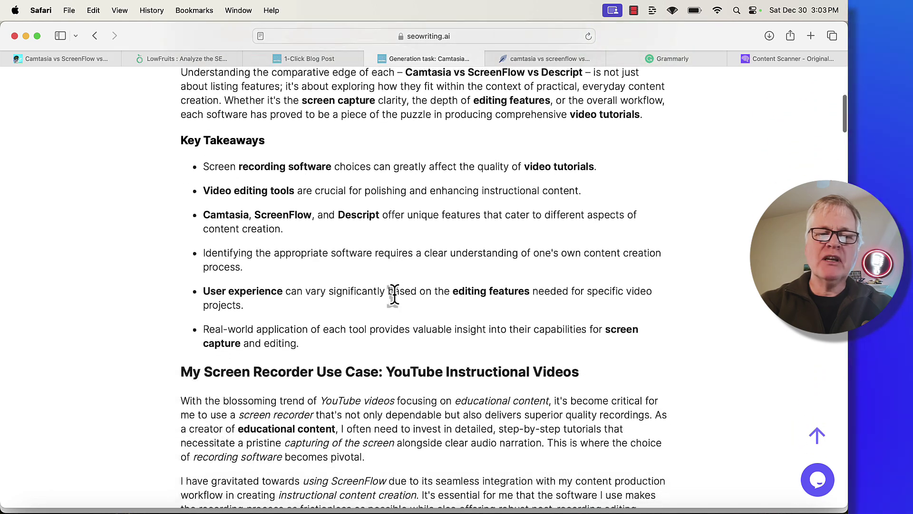
pyautogui.scroll(1, 394, 295)
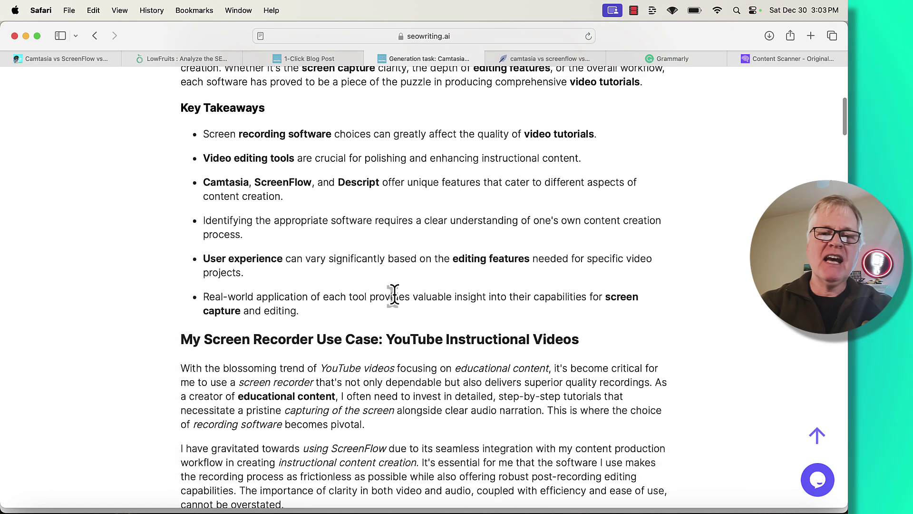
pyautogui.scroll(14, 394, 294)
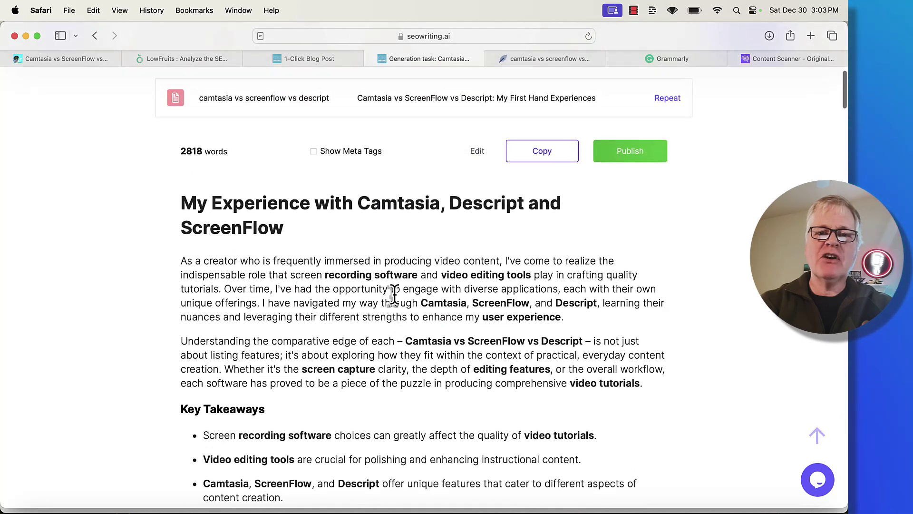
pyautogui.scroll(1, 394, 295)
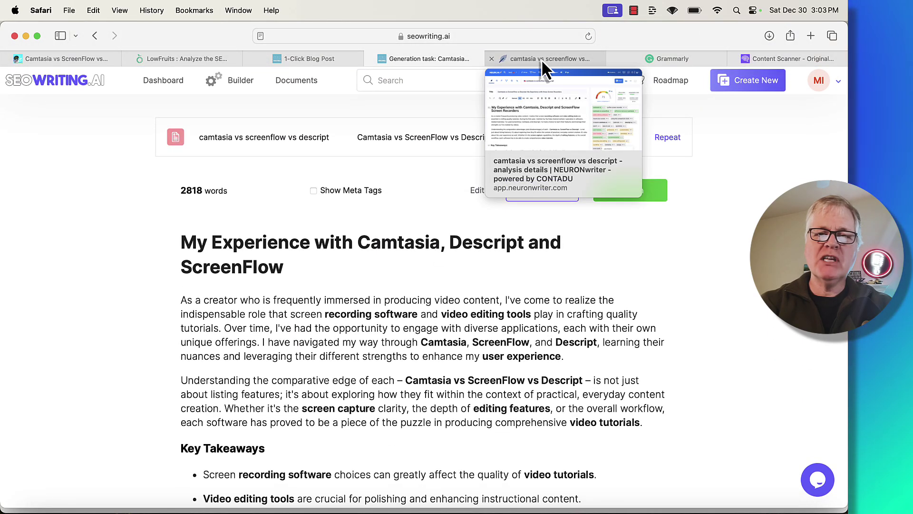
# - Return to NeuronWriter and review the edited Key Takeaways list and the start of the screen recorder use case section
pyautogui.click(542, 61)
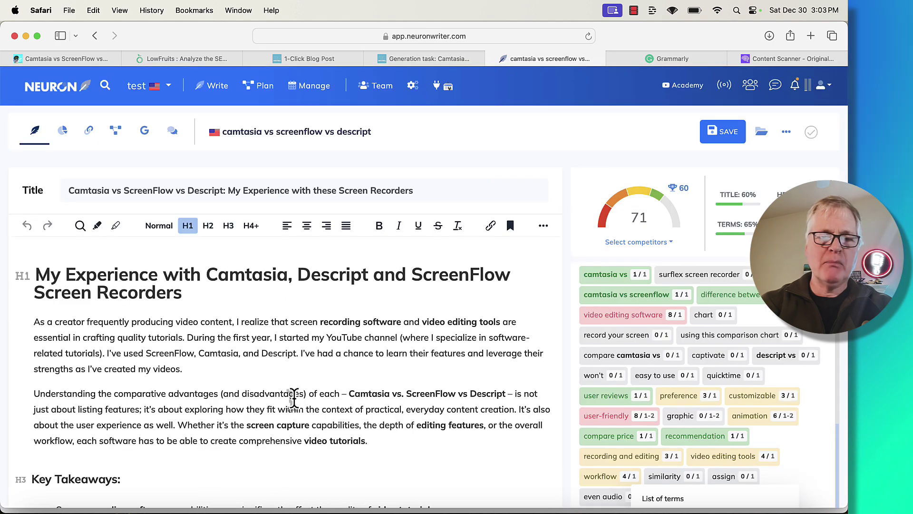
pyautogui.scroll(-5, 293, 397)
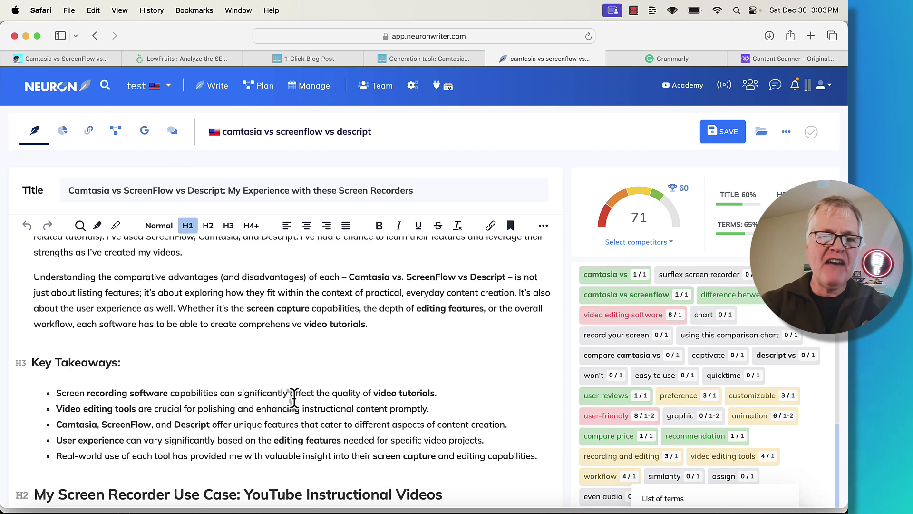
pyautogui.scroll(-2, 293, 397)
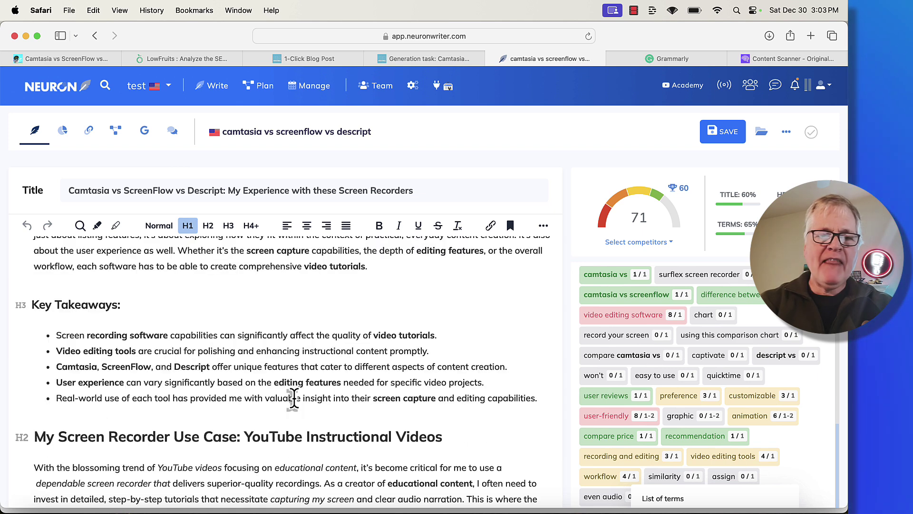
# - Skim the edited article's YouTube instructional videos use case section down to the ScreenFlow heading and return to the H1 heading
pyautogui.scroll(-6, 293, 397)
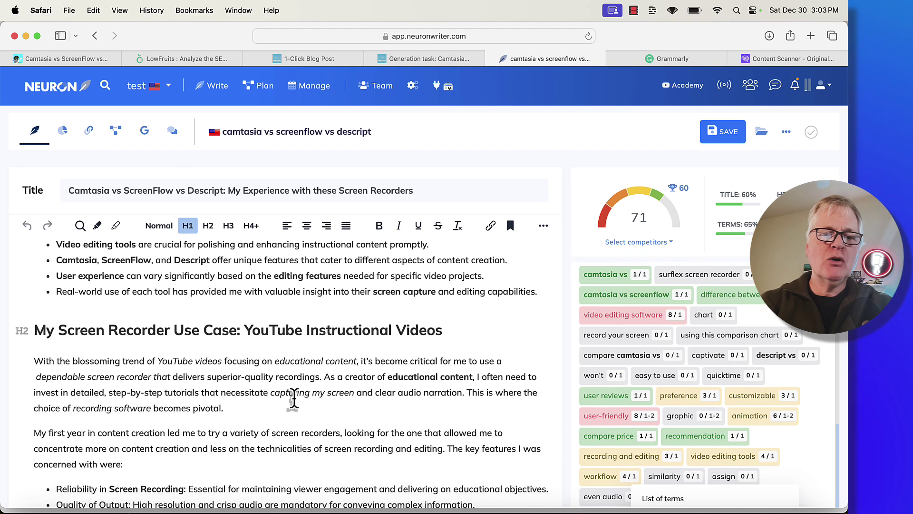
pyautogui.scroll(-6, 293, 397)
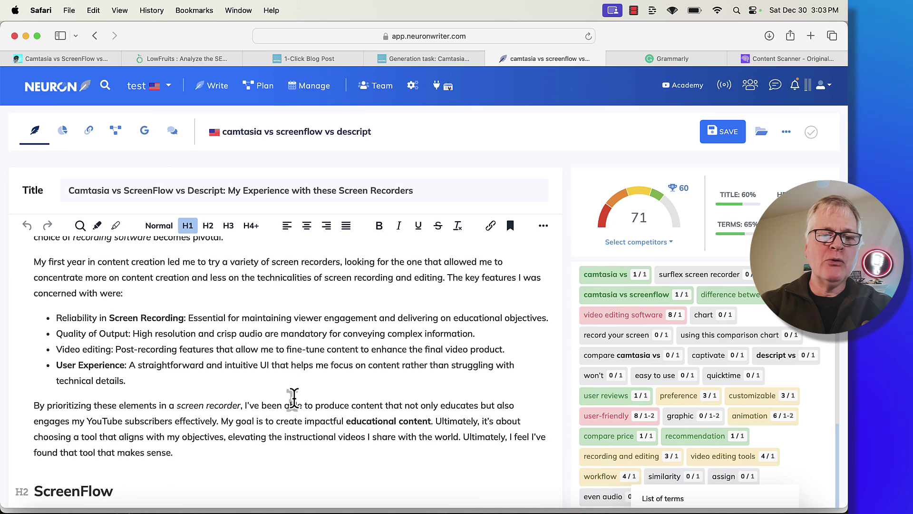
pyautogui.scroll(9, 293, 397)
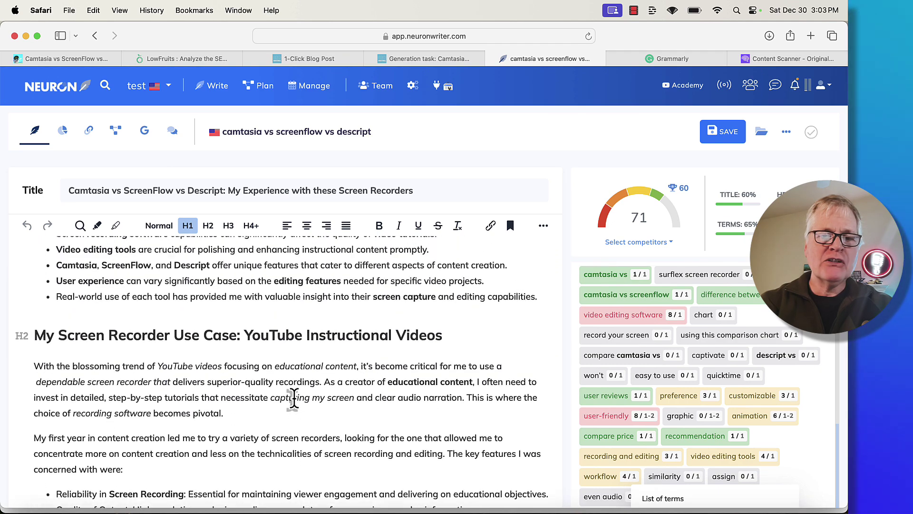
pyautogui.scroll(10, 294, 398)
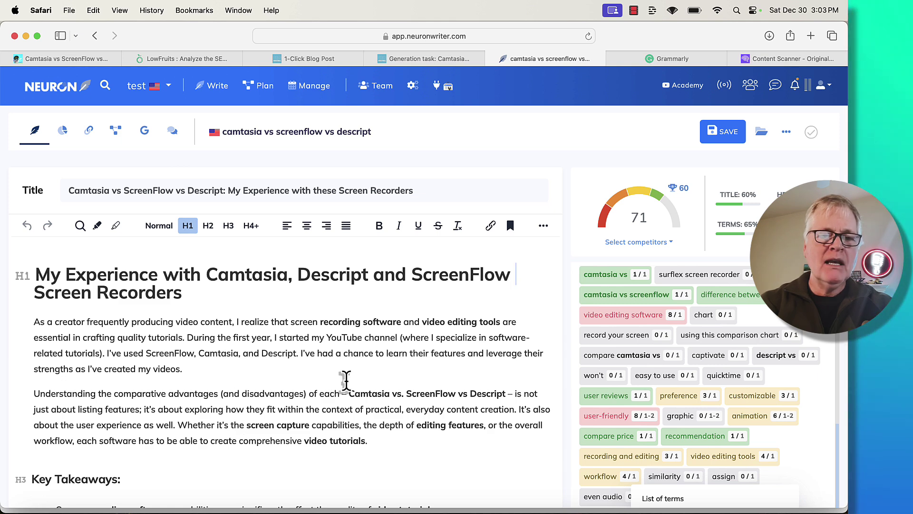
# - Review the article from the introduction through the Key Takeaways and the use case's list of key recorder features
pyautogui.scroll(-2, 346, 381)
pyautogui.scroll(-1, 346, 380)
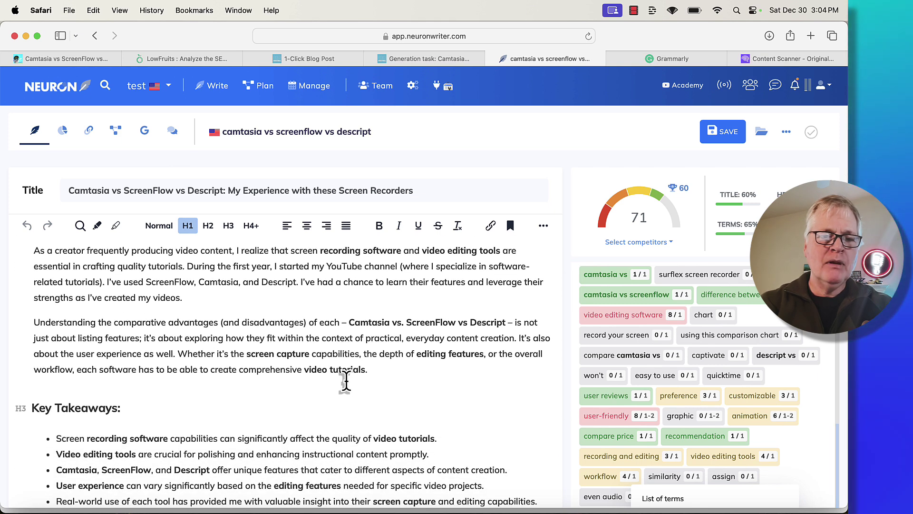
pyautogui.scroll(-7, 346, 380)
pyautogui.scroll(-5, 346, 380)
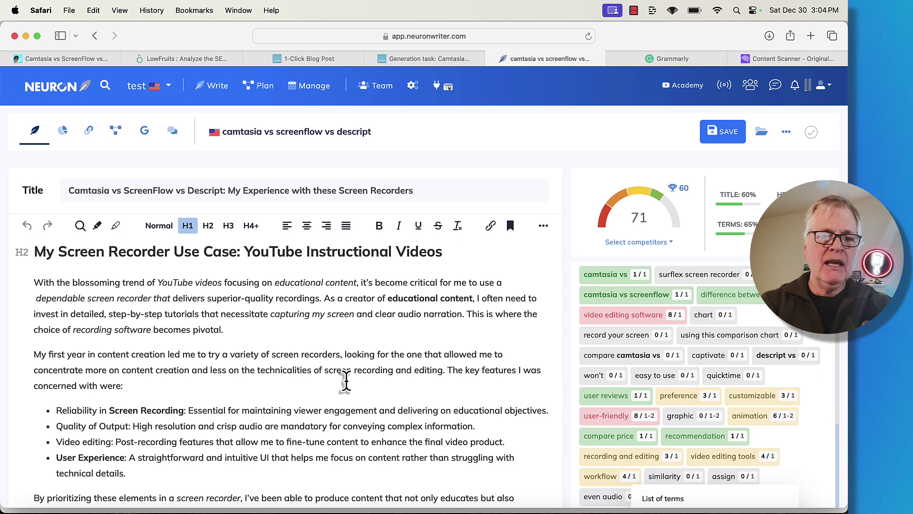
pyautogui.scroll(-10, 346, 381)
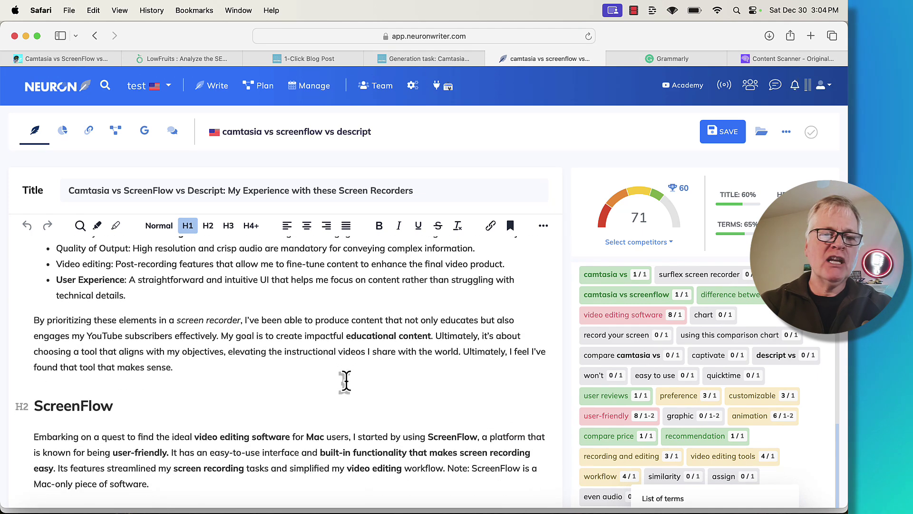
# - Examine the ScreenFlow section's liked and disliked features, YouTube recording example, and reasons for stopping with the comparison table
pyautogui.scroll(-4, 346, 381)
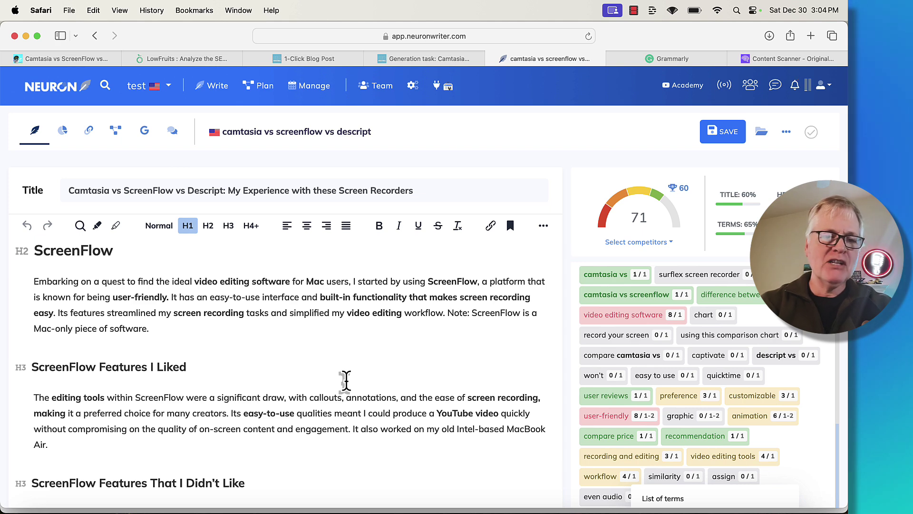
pyautogui.scroll(-3, 345, 380)
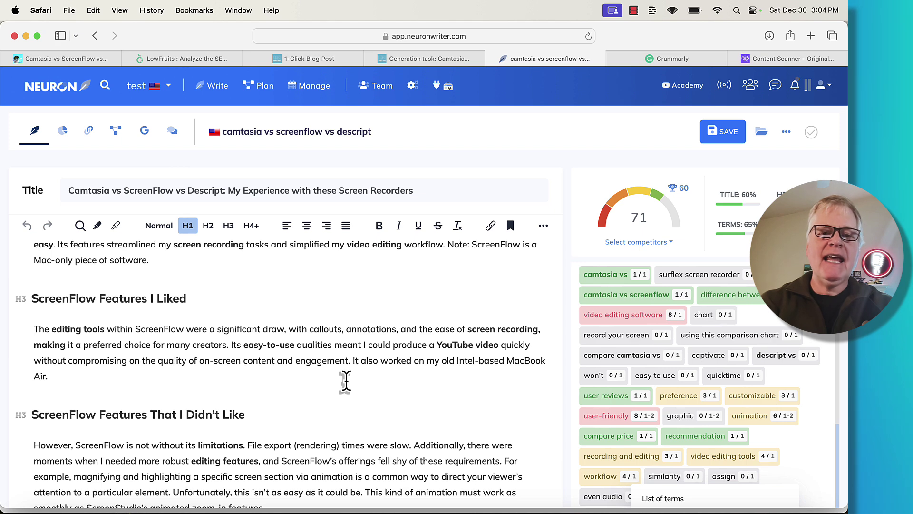
pyautogui.scroll(-10, 344, 380)
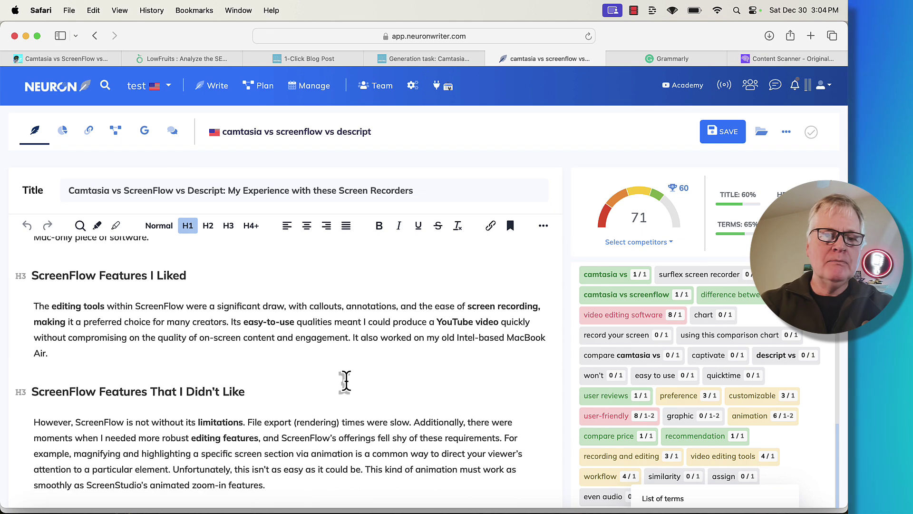
pyautogui.scroll(-12, 345, 380)
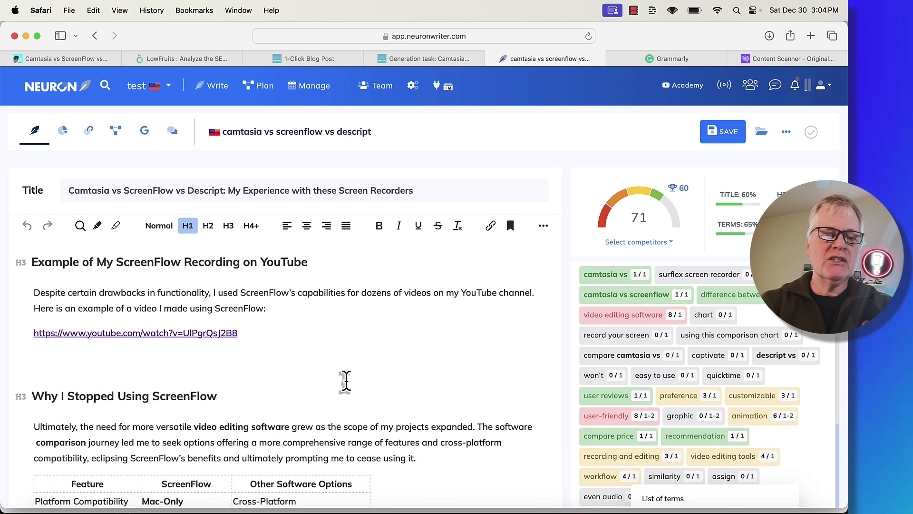
pyautogui.scroll(-3, 345, 381)
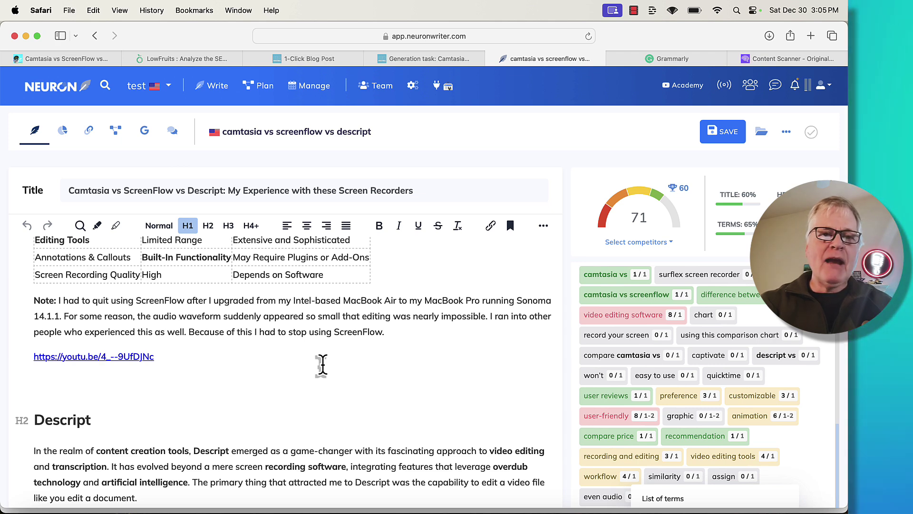
# - Look through the rest of the article from the Descript section to the custom Conclusion above the FAQ
pyautogui.scroll(-15, 322, 365)
pyautogui.scroll(-10, 322, 365)
pyautogui.scroll(-10, 322, 365)
pyautogui.scroll(-10, 322, 365)
pyautogui.scroll(-10, 322, 365)
pyautogui.scroll(-2, 321, 365)
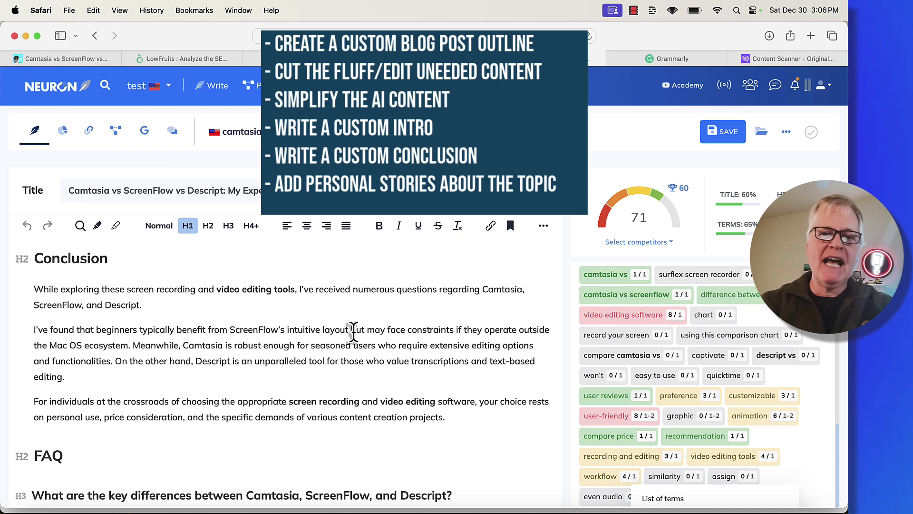
# - Switch to Grammarly and the published blog post, and review the live post from its title image to the ScreenFlow section
pyautogui.click(668, 65)
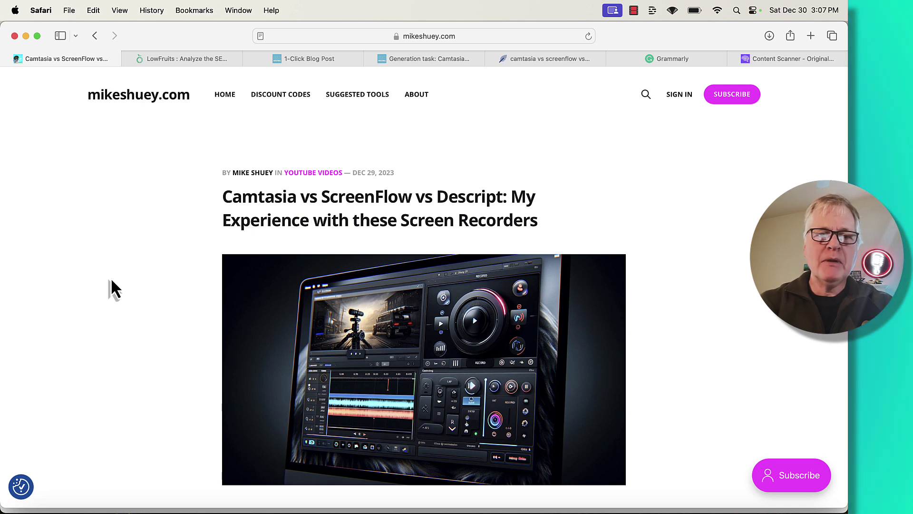
pyautogui.scroll(-3, 112, 282)
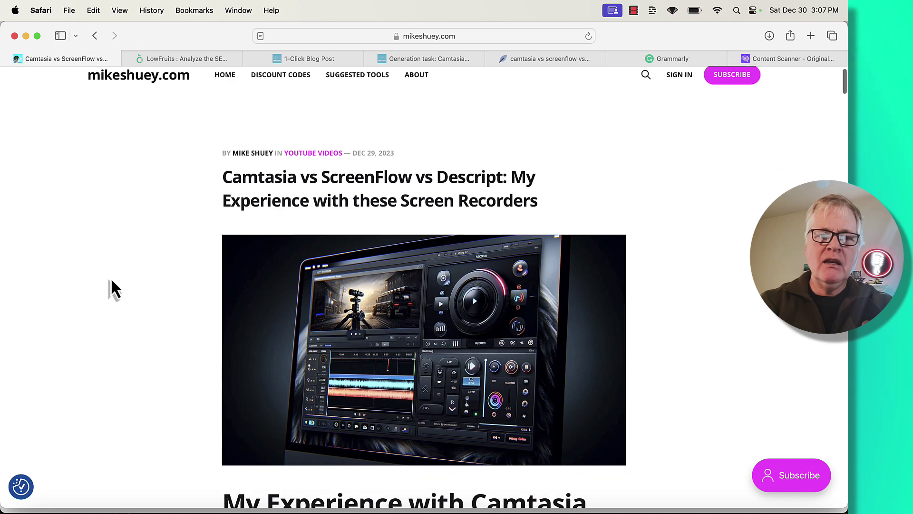
pyautogui.scroll(-9, 111, 281)
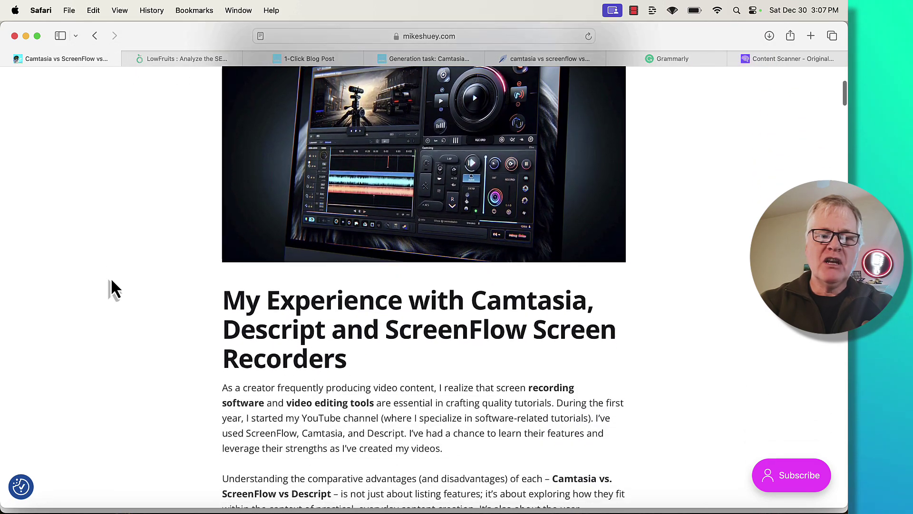
pyautogui.scroll(-6, 112, 282)
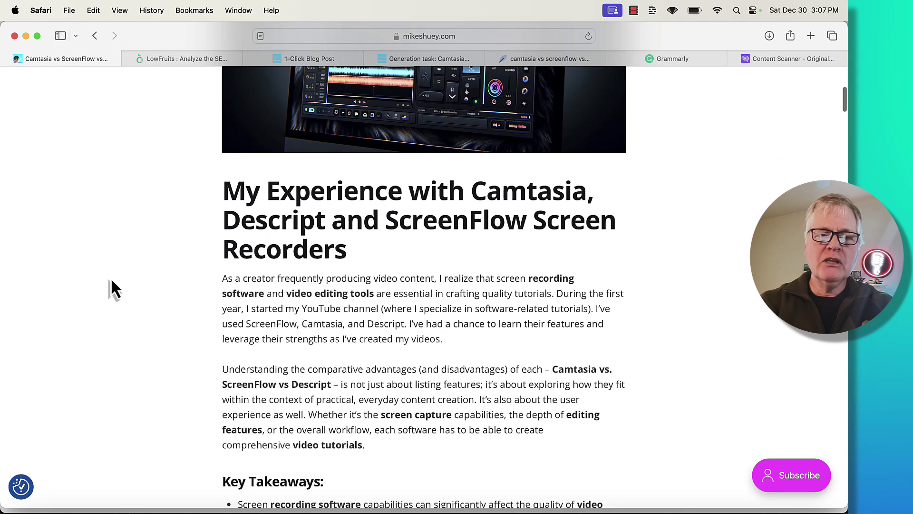
pyautogui.scroll(-19, 114, 288)
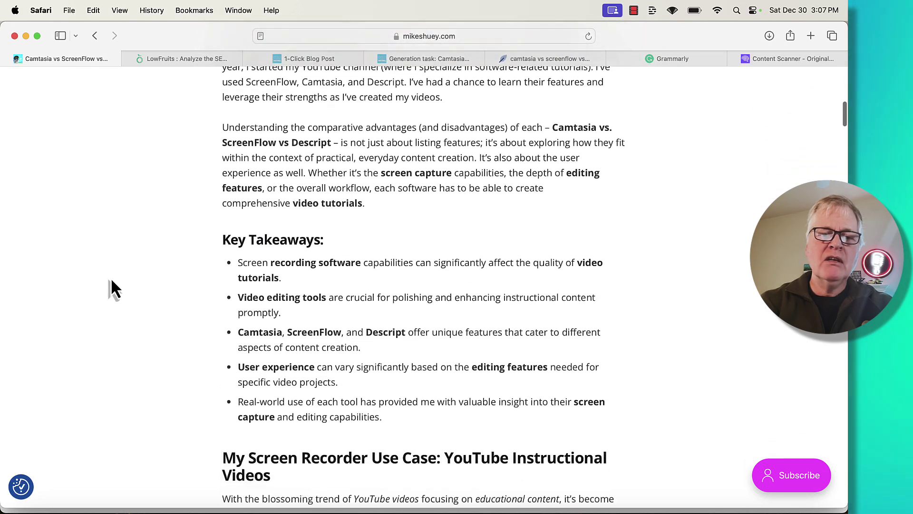
pyautogui.scroll(-19, 111, 281)
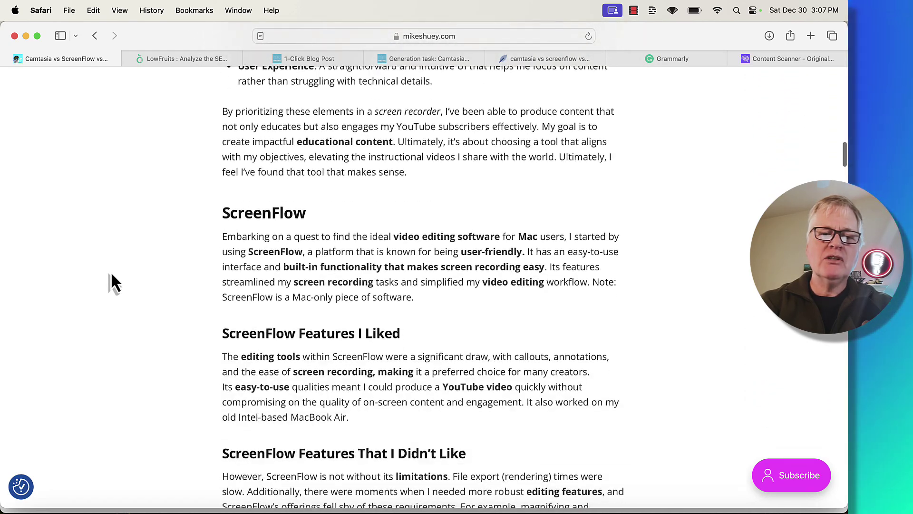
pyautogui.scroll(20, 112, 276)
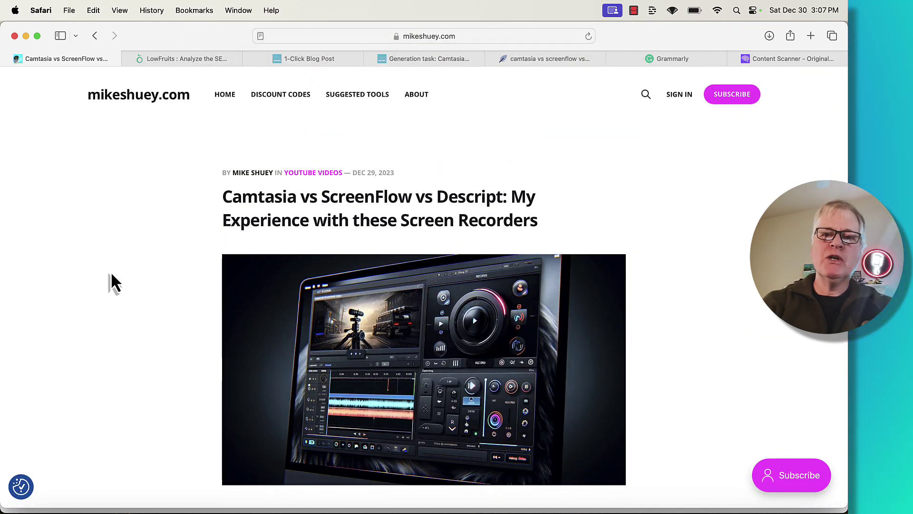
# - Check the article's AI detection results in Originality.ai, and switch to Google Chrome for the "camtasia vs screenflow vs descript" search results
pyautogui.click(804, 61)
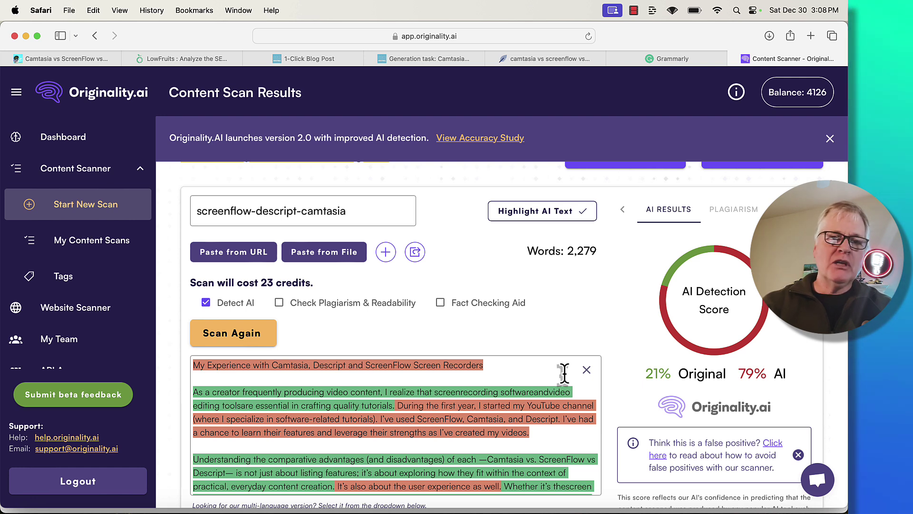
pyautogui.press('super+Tab')
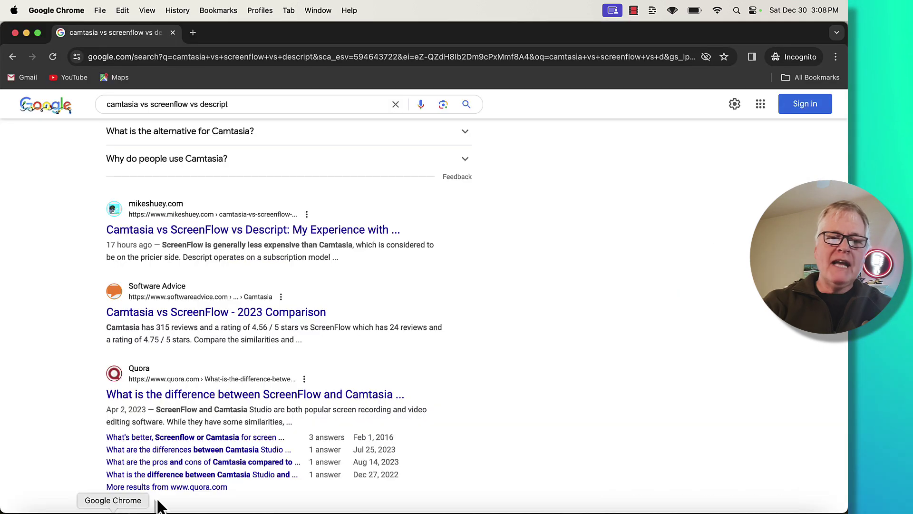